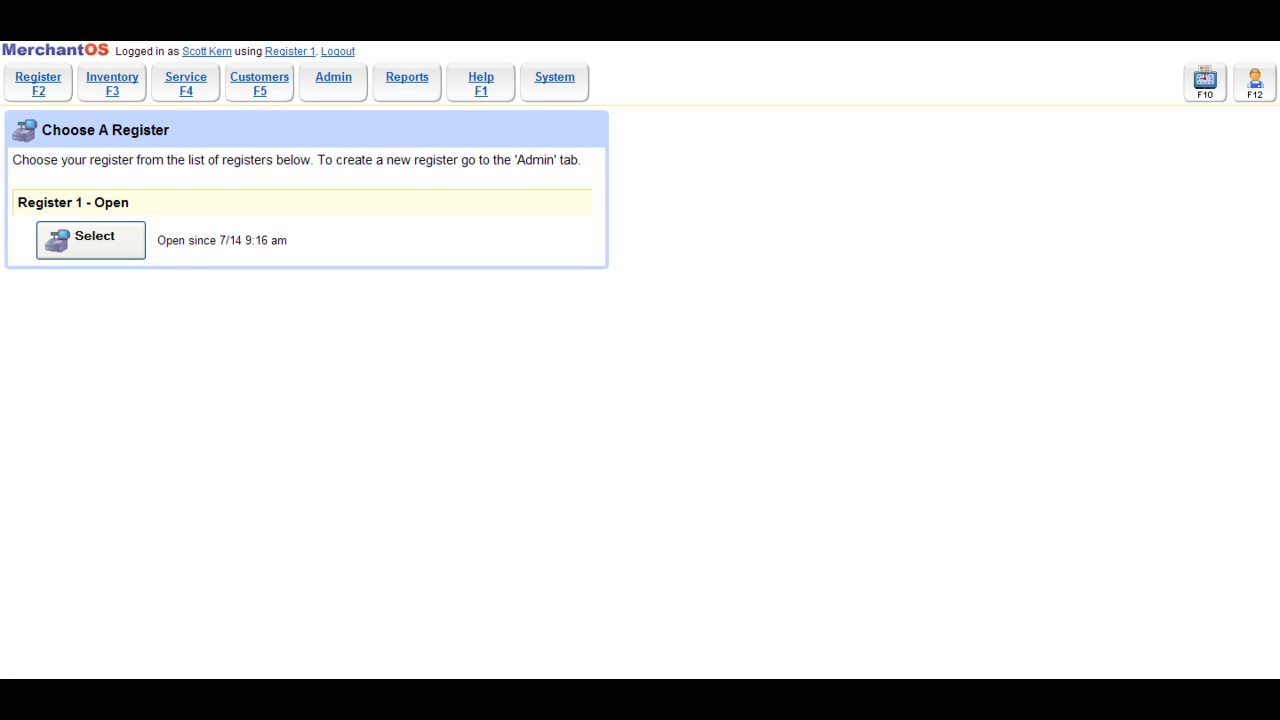
# Select Register 1 and start a new, empty sale at $0.00.
pyautogui.click(37, 84)
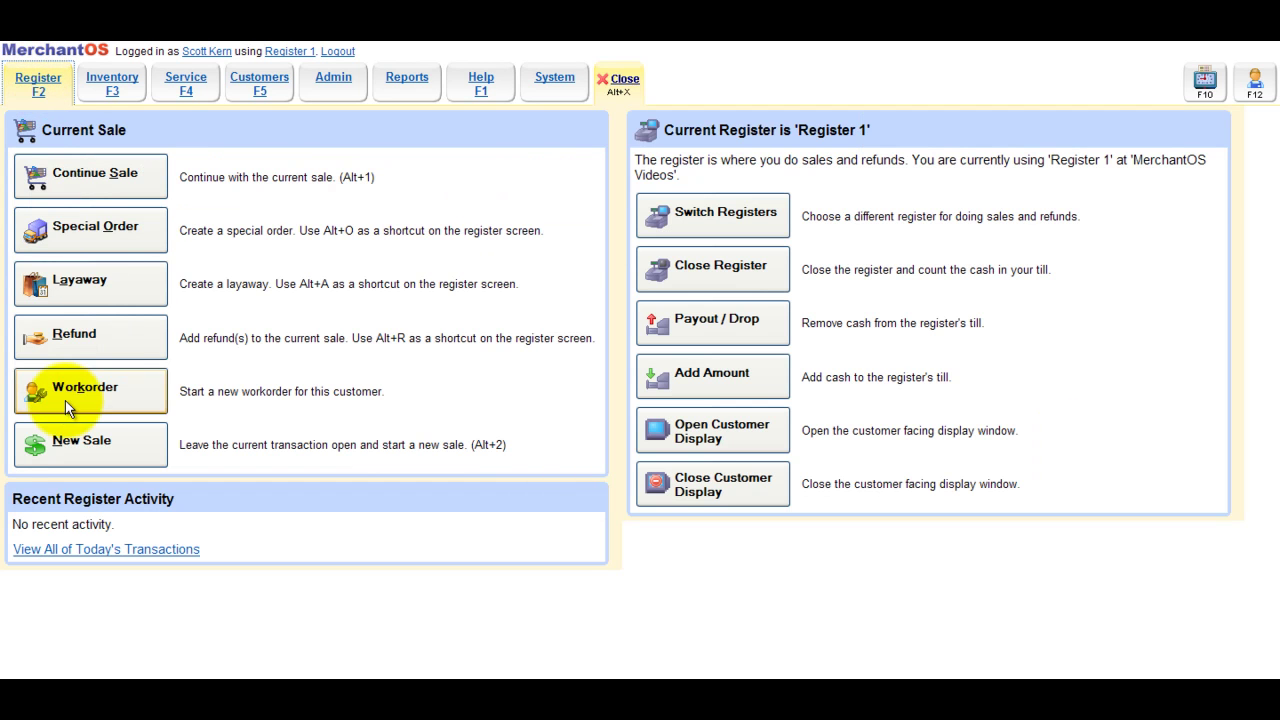
pyautogui.click(88, 450)
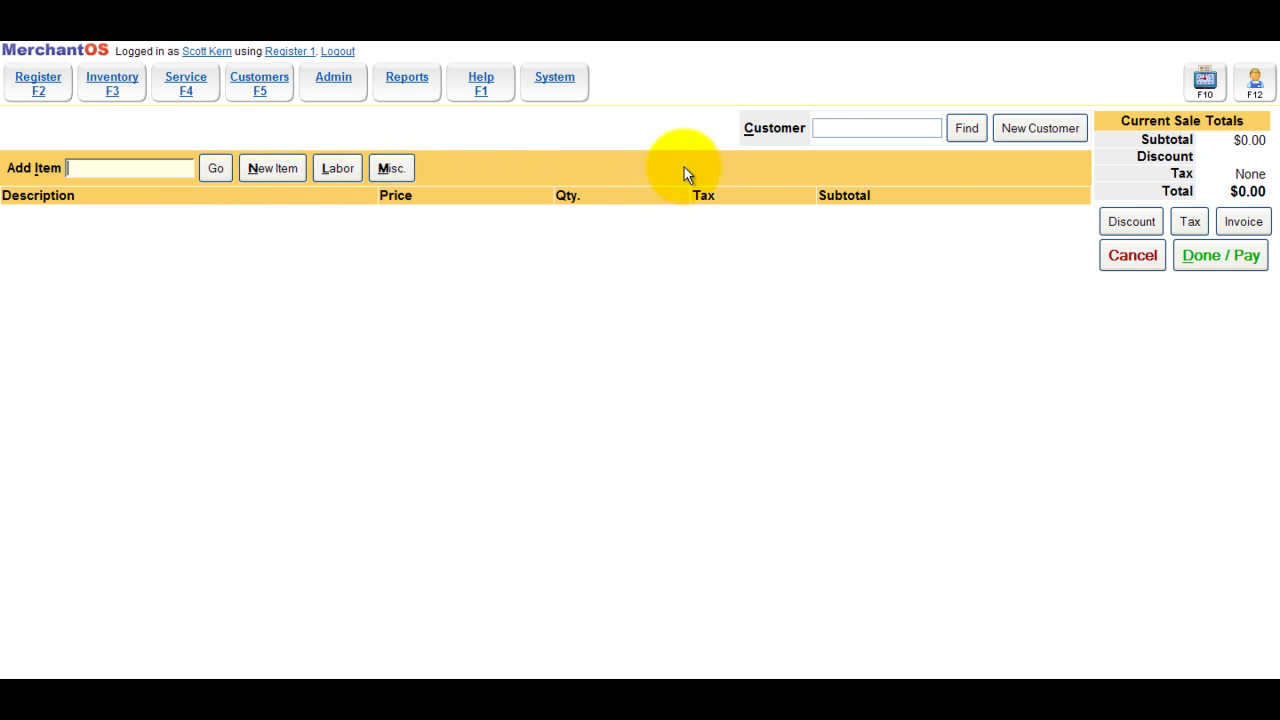
# Go to Admin > Custom Menus and edit the Register: Sale Tab menu.
pyautogui.click(331, 84)
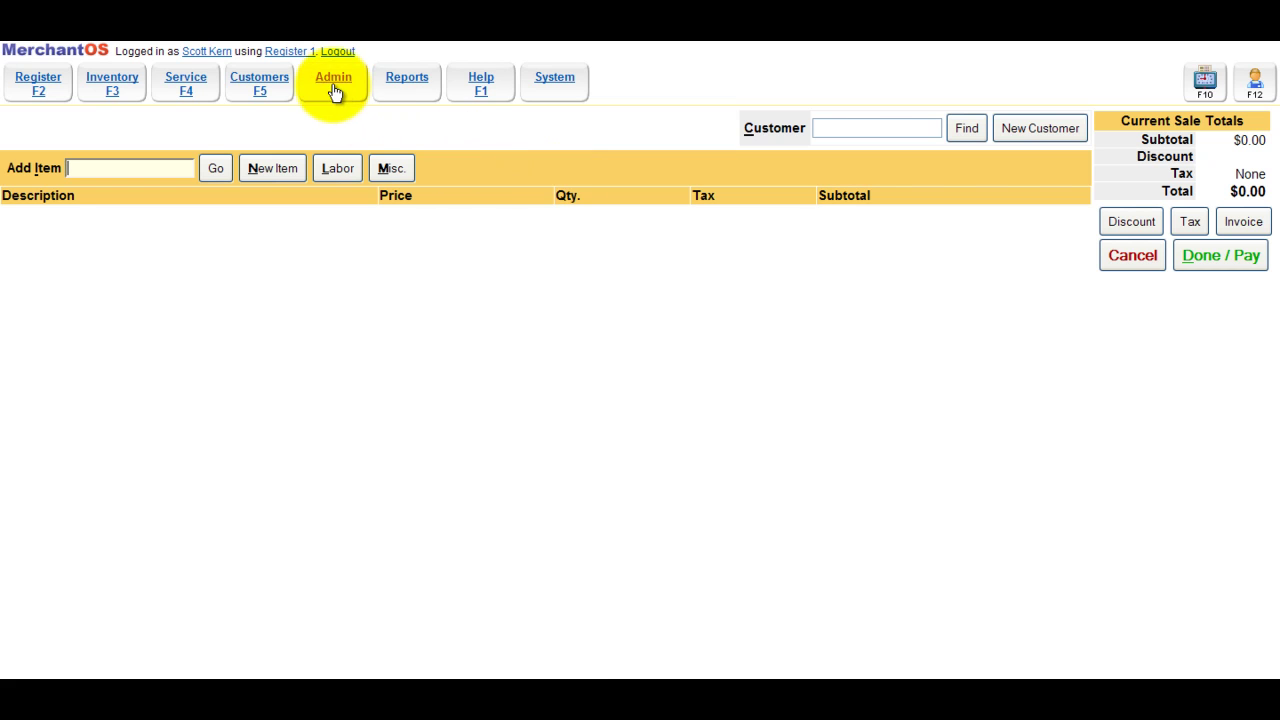
pyautogui.scroll(-5, 104, 292)
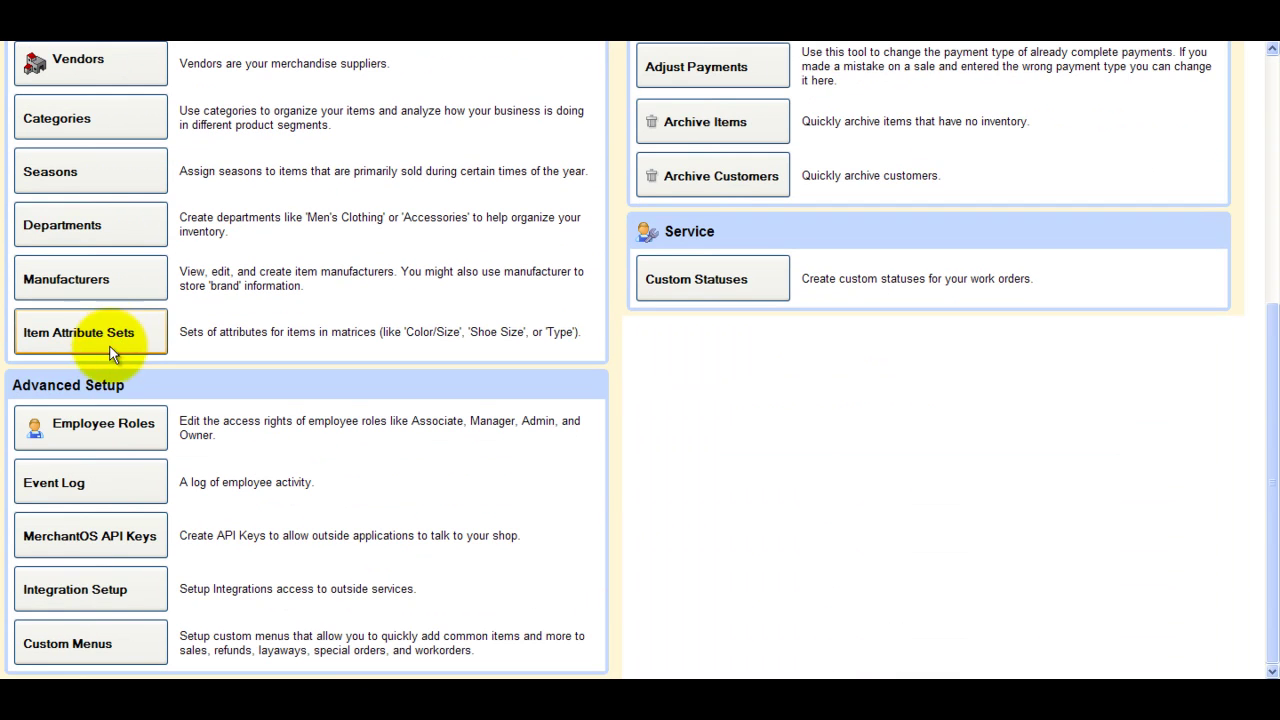
pyautogui.click(107, 635)
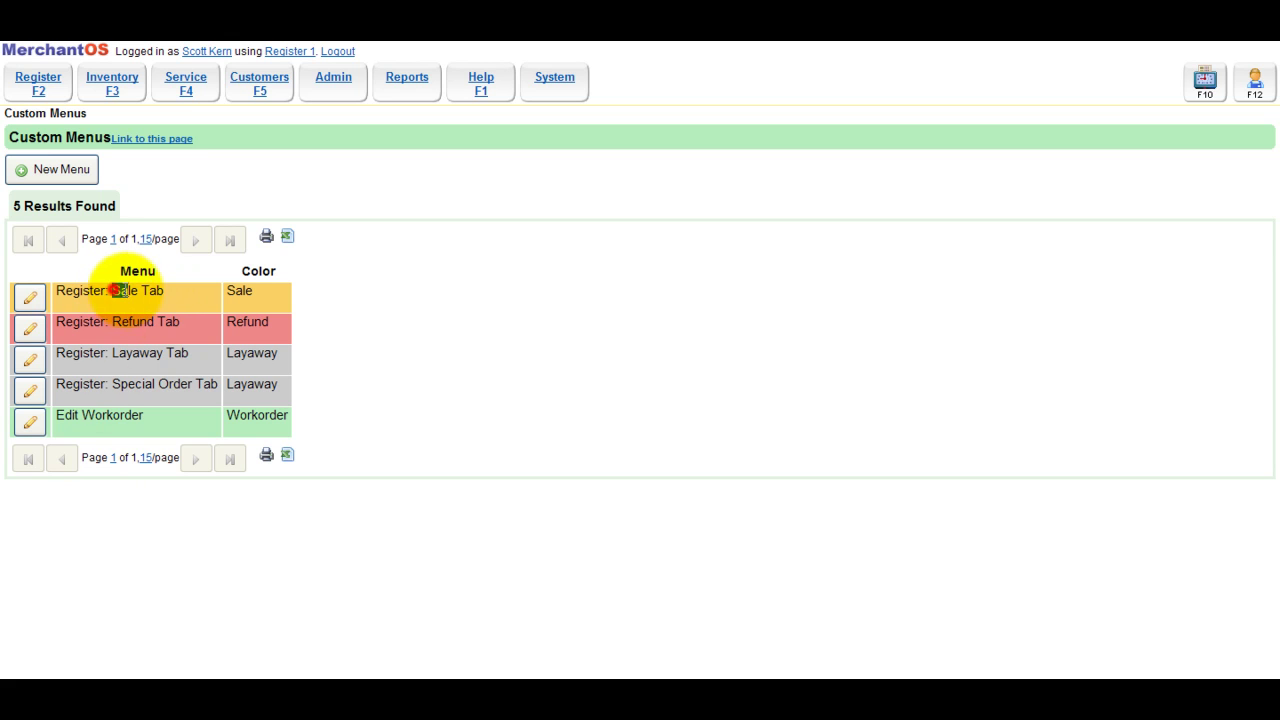
pyautogui.moveTo(112, 291); pyautogui.dragTo(163, 290)
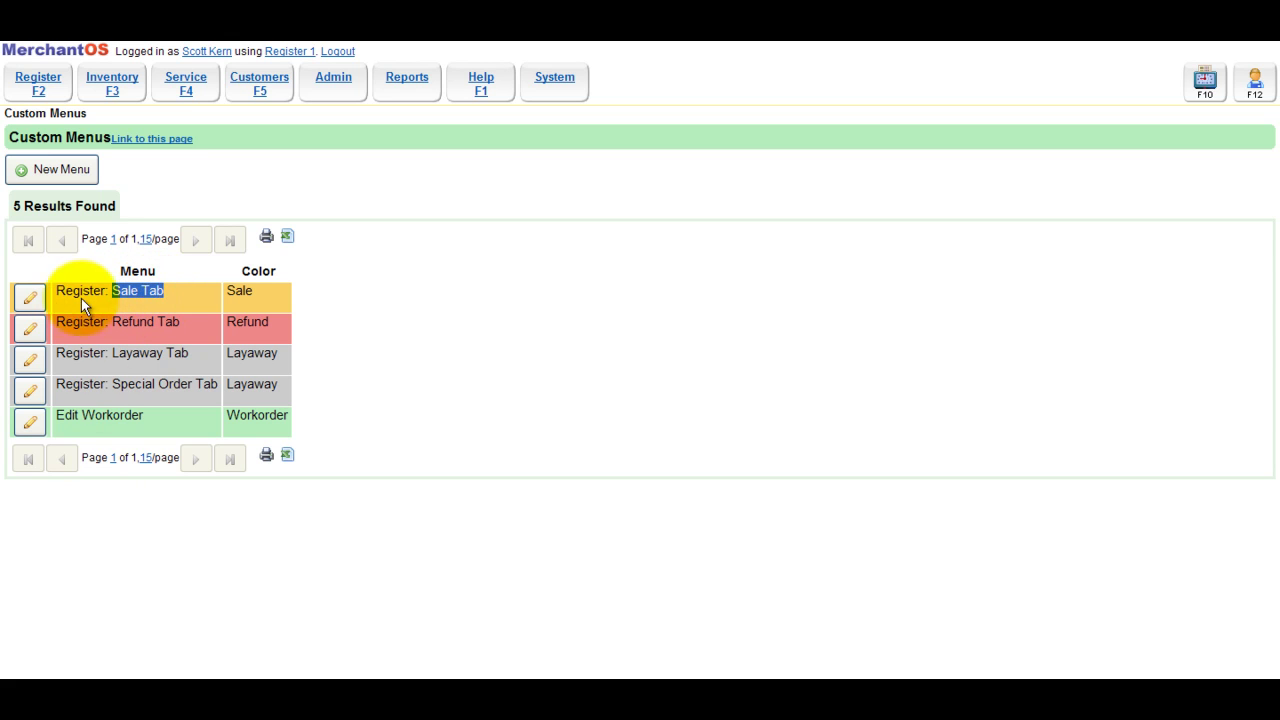
pyautogui.click(34, 297)
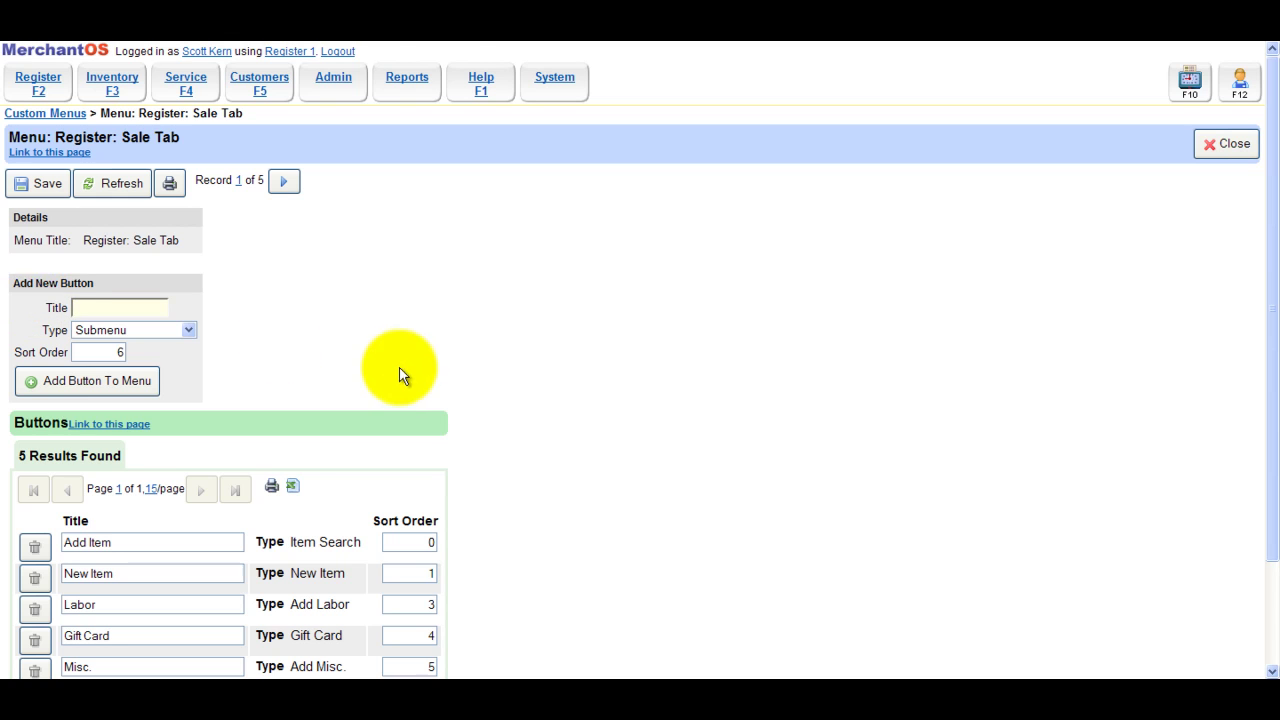
pyautogui.scroll(-3, 398, 382)
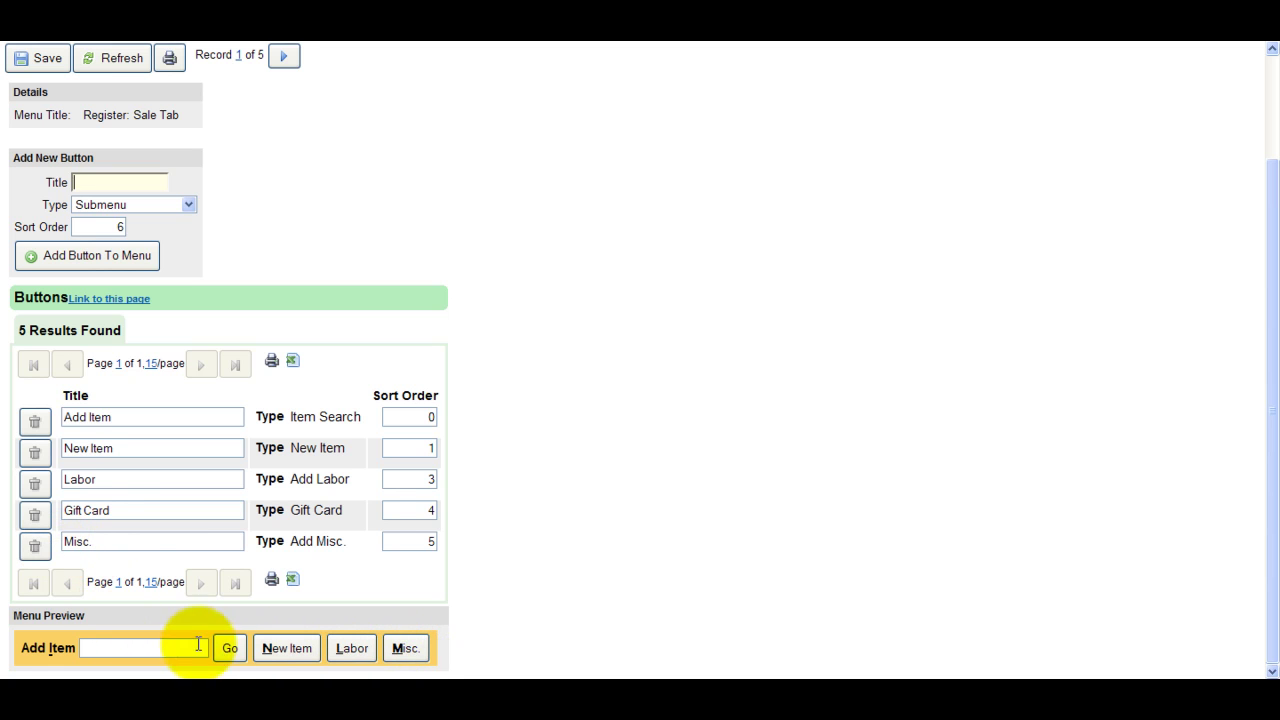
# Delete the Misc. button and save, leaving Add Item, New Item, Labor and Gift Card.
pyautogui.click(37, 547)
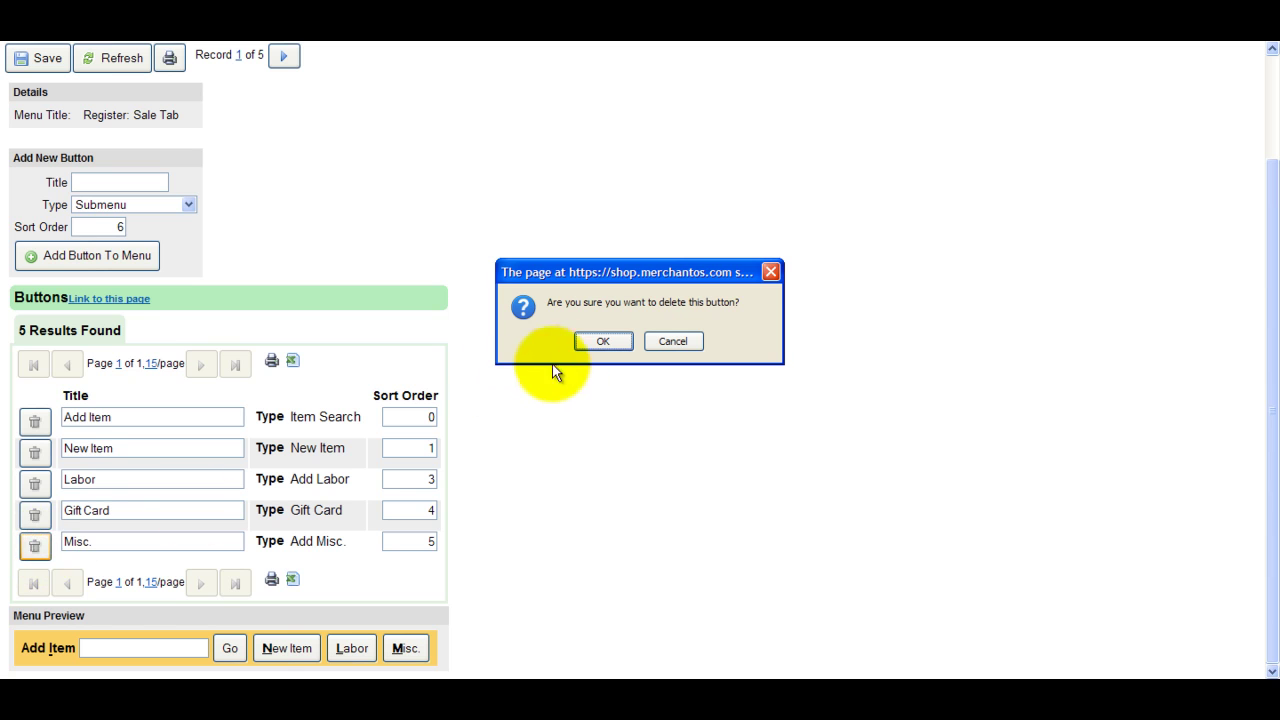
pyautogui.click(603, 342)
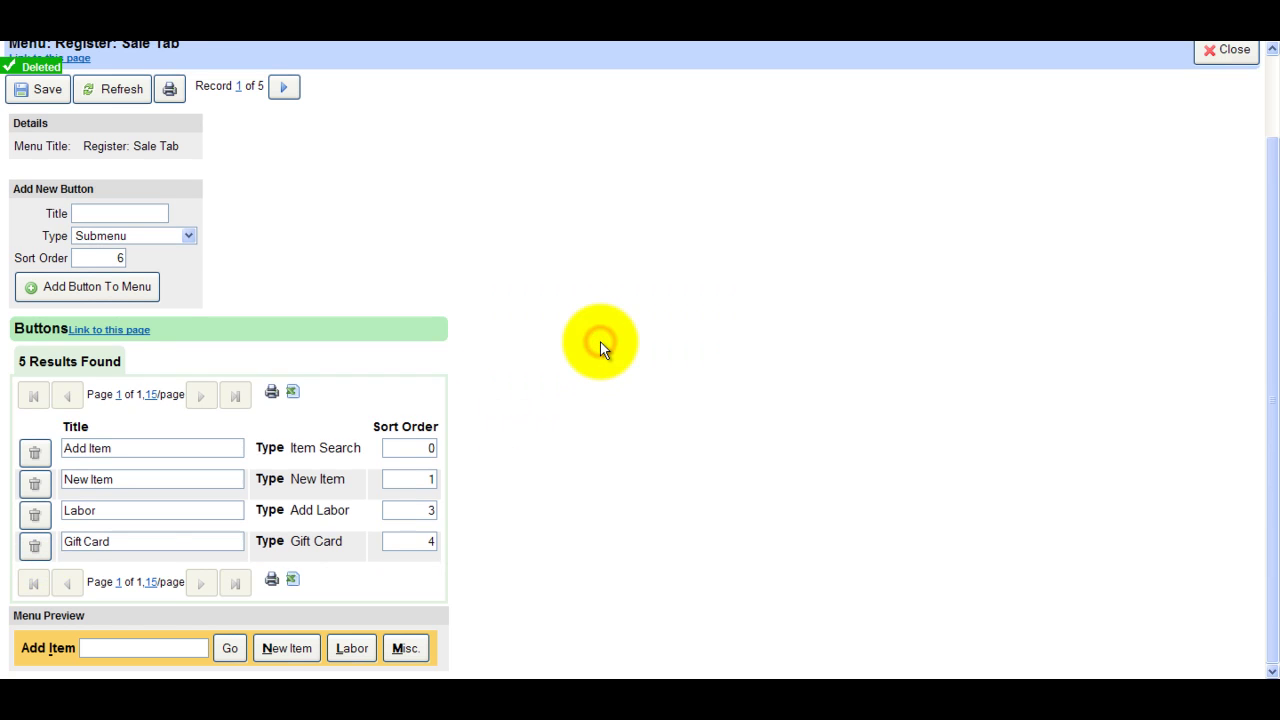
pyautogui.click(42, 92)
pyautogui.scroll(-2, 284, 388)
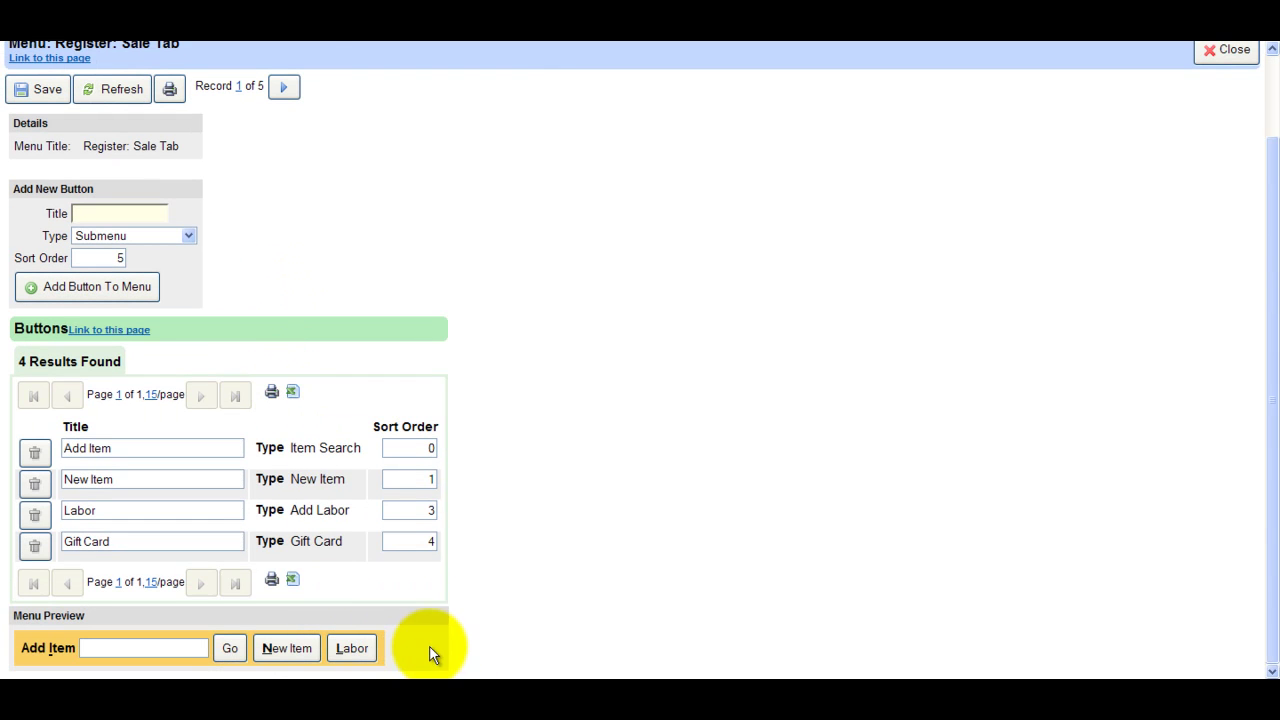
# Add a Common button linked to a new submenu named Common Items.
pyautogui.click(154, 214)
pyautogui.write('Common')
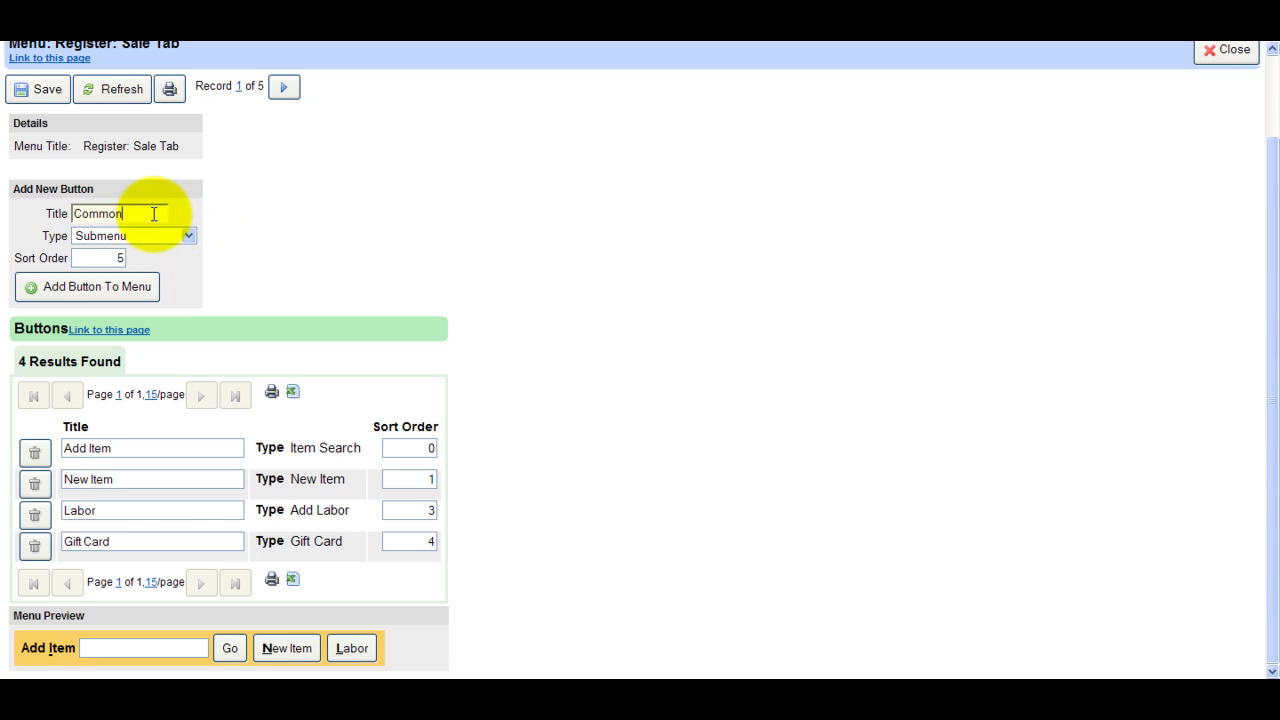
pyautogui.click(135, 287)
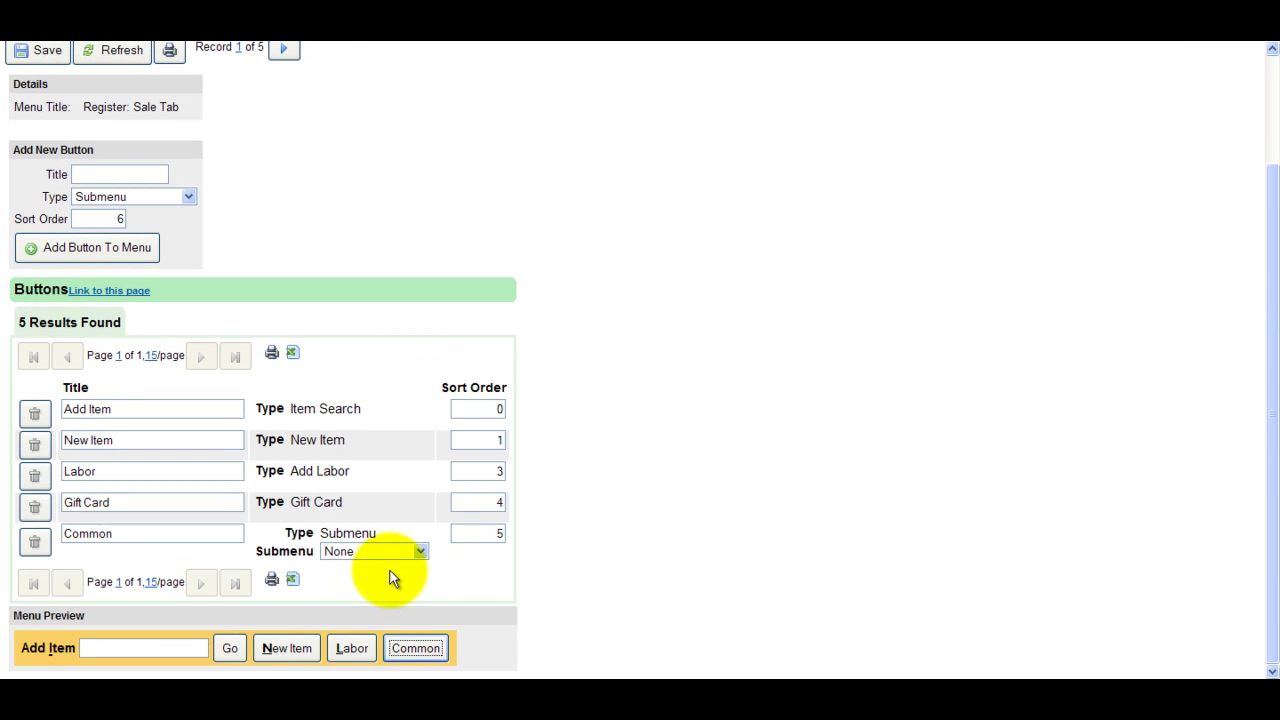
pyautogui.click(421, 553)
pyautogui.click(414, 578)
pyautogui.write('Common Items')
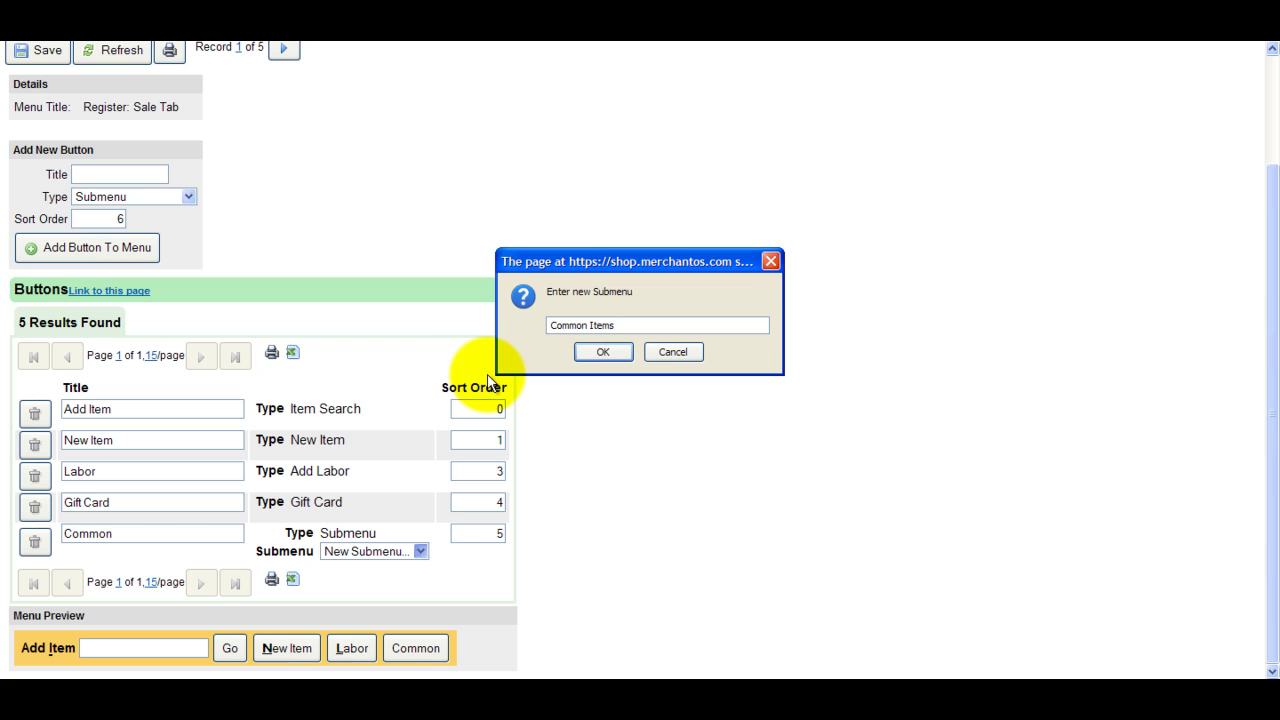
pyautogui.click(590, 352)
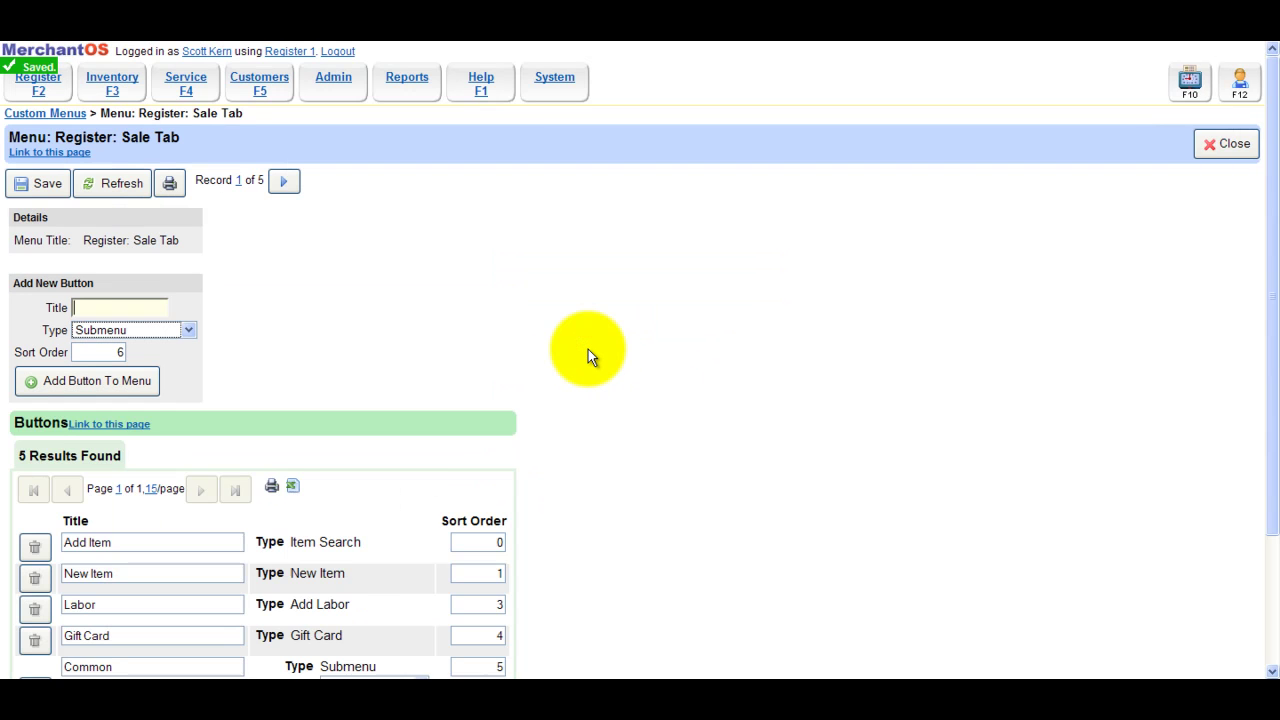
# Inside the Common Items submenu, add a Test Item button of type Add Item(s).
pyautogui.click(340, 544)
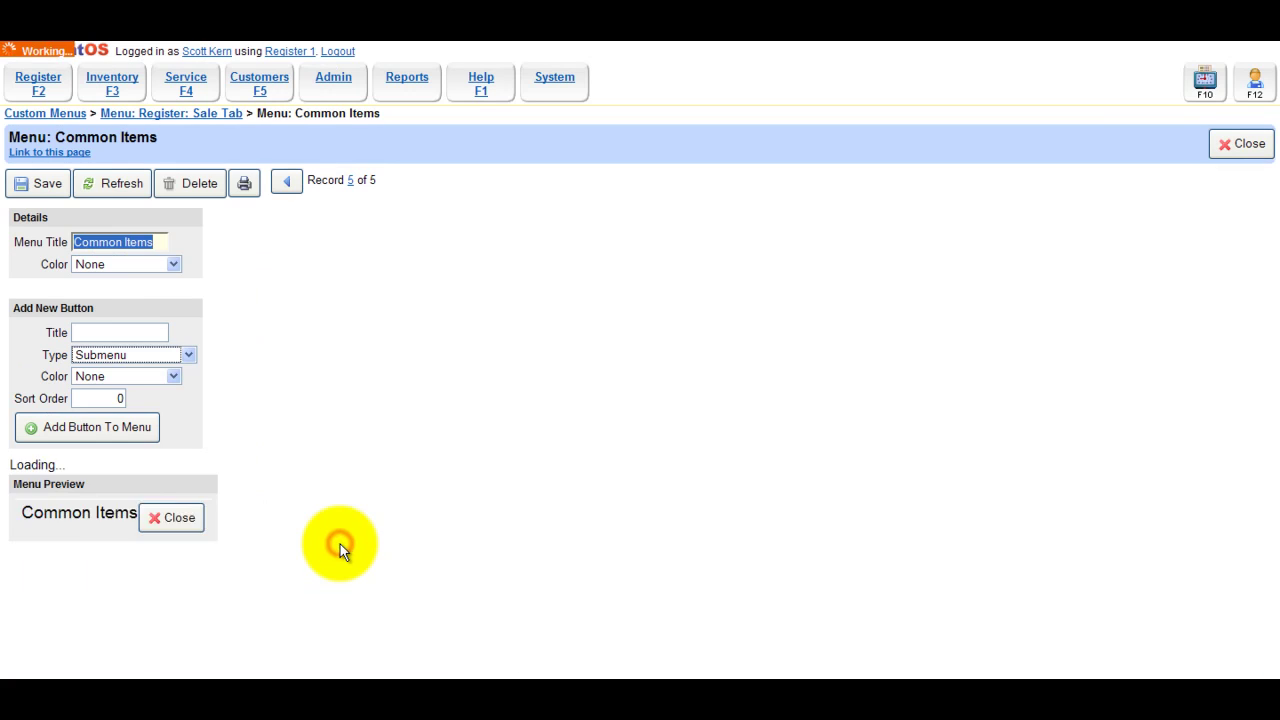
pyautogui.click(156, 330)
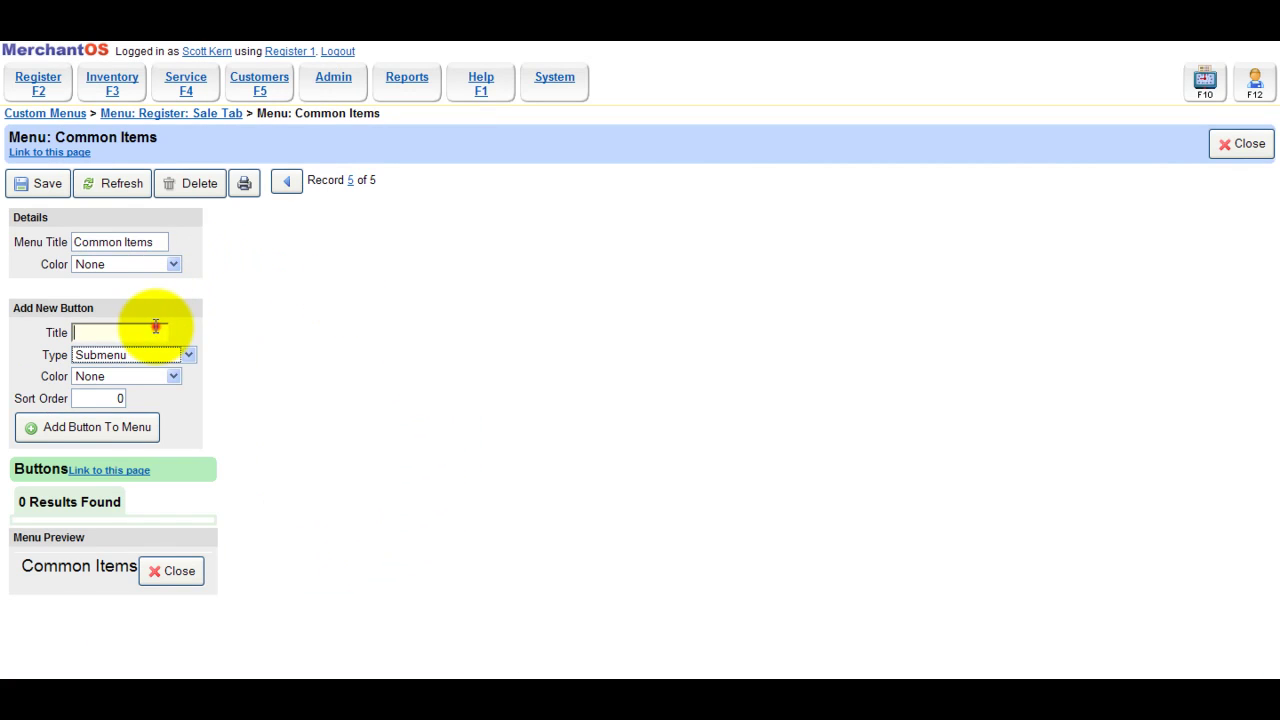
pyautogui.click(192, 356)
pyautogui.click(168, 399)
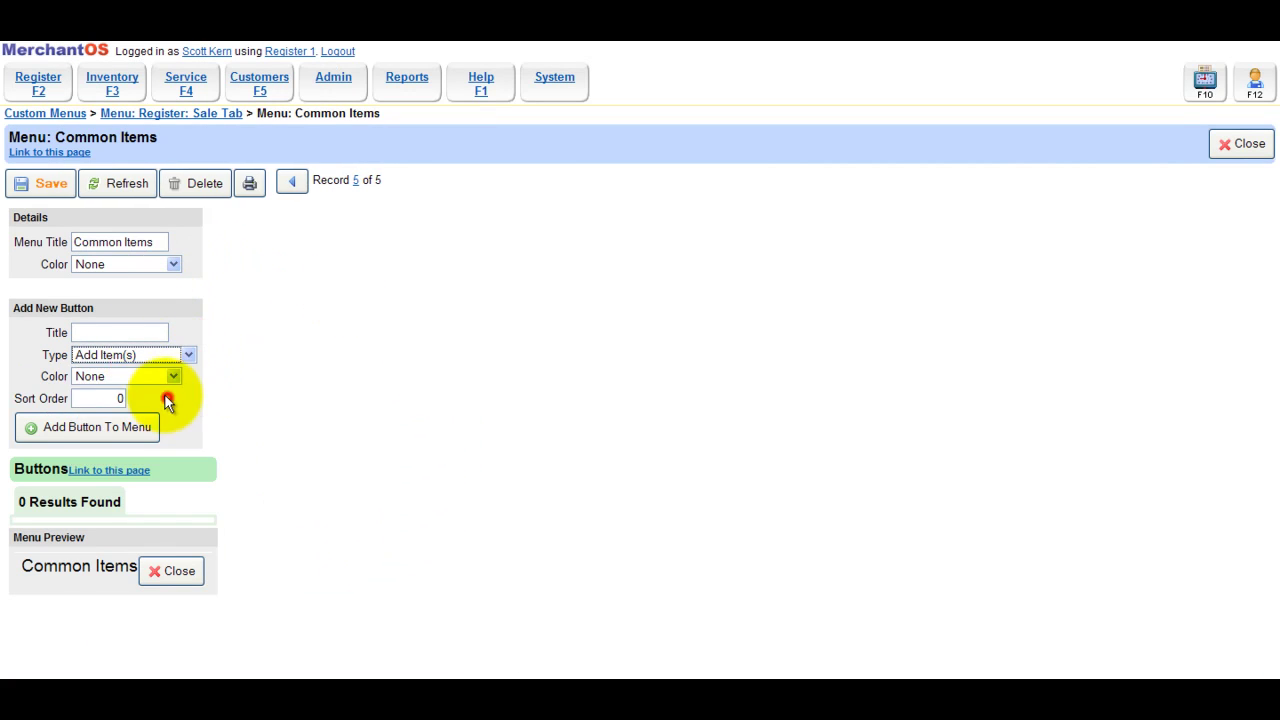
pyautogui.click(131, 332)
pyautogui.write('Test Item')
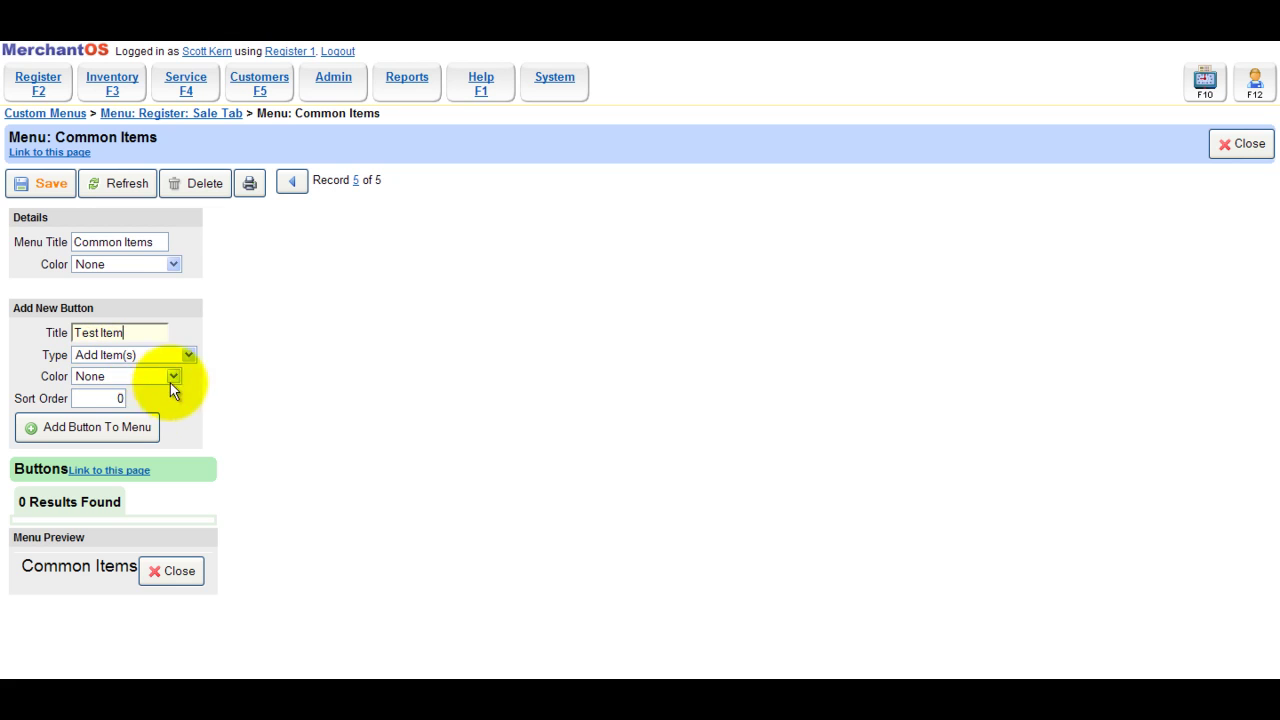
pyautogui.click(126, 427)
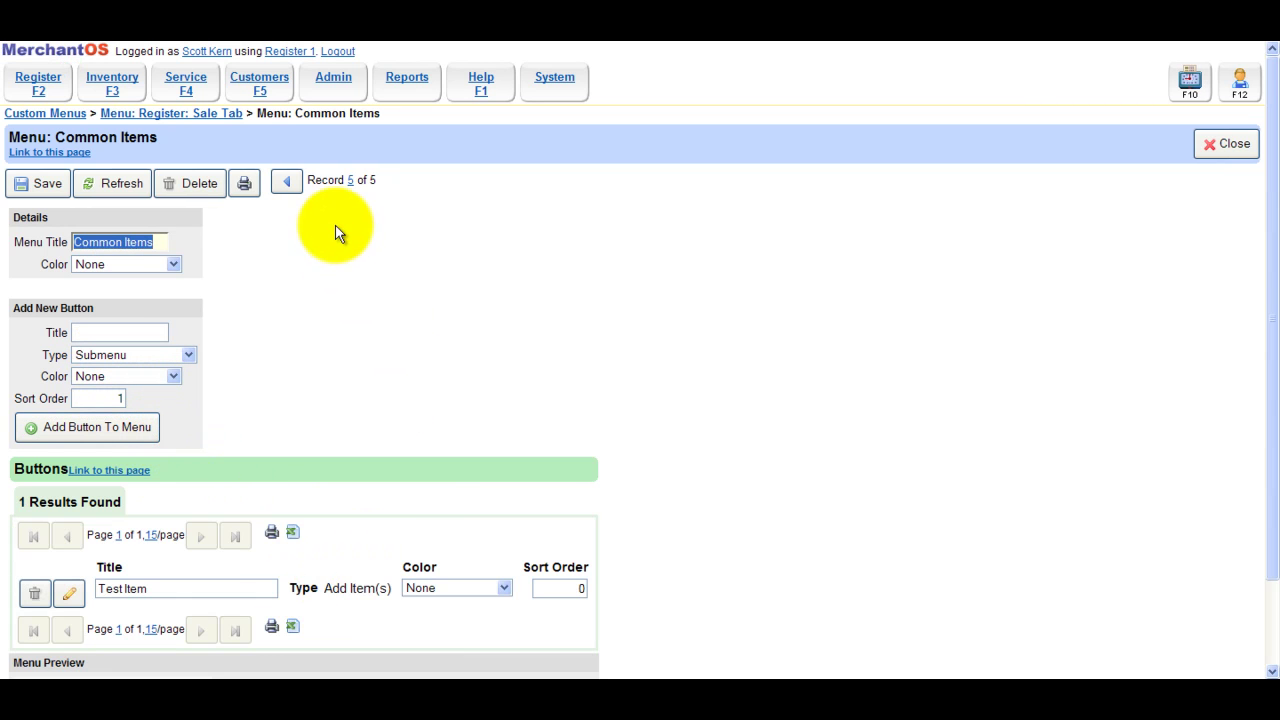
# Set the Test Item button's colour to Purple Bold and open its editor.
pyautogui.scroll(-2, 342, 430)
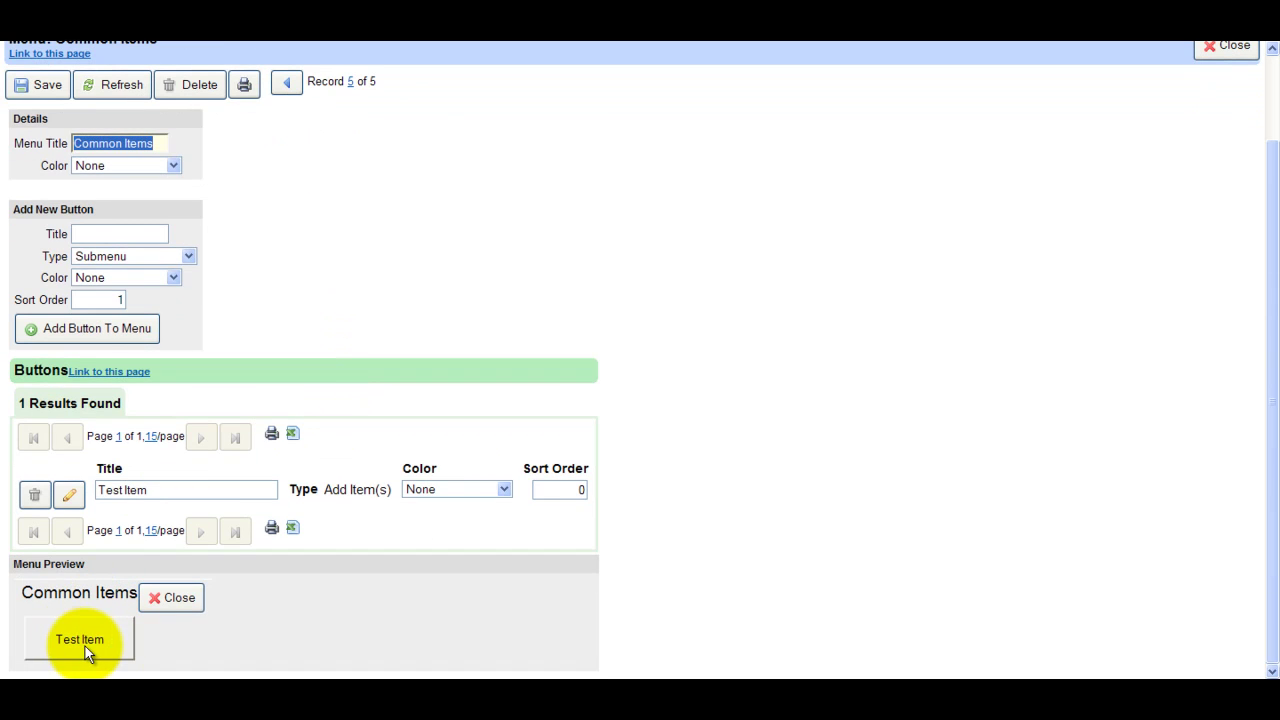
pyautogui.click(506, 490)
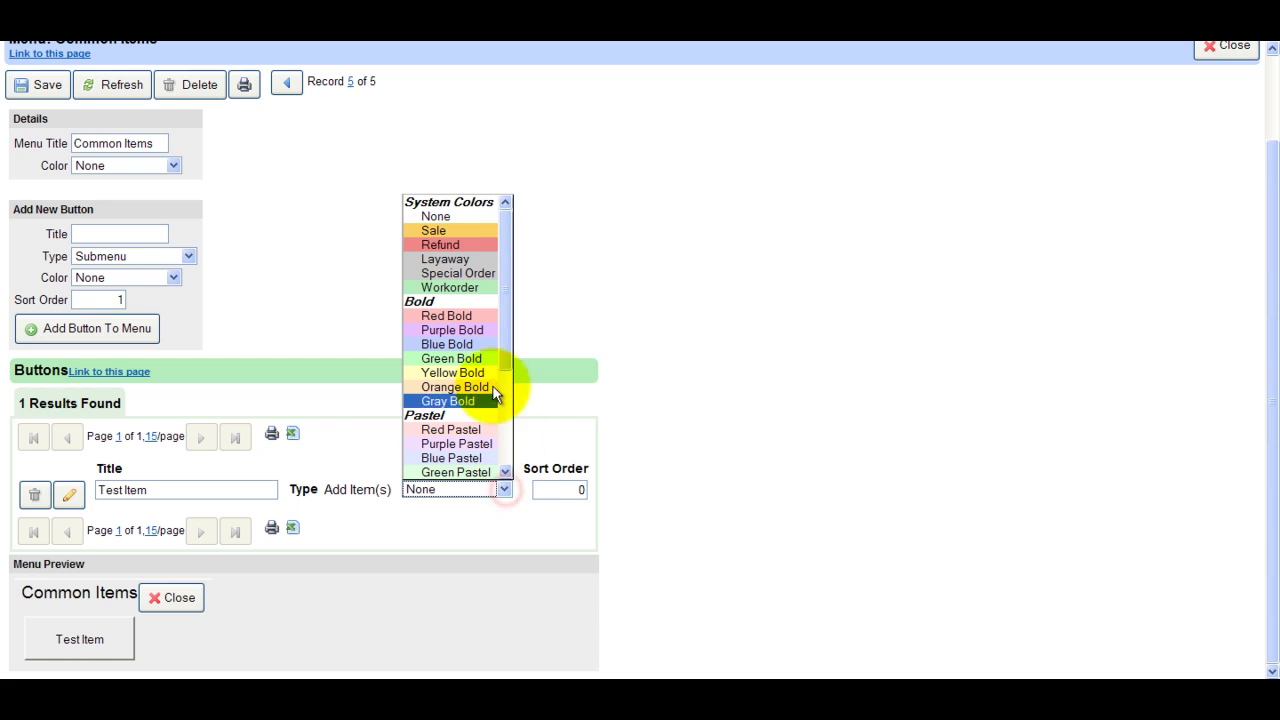
pyautogui.click(475, 330)
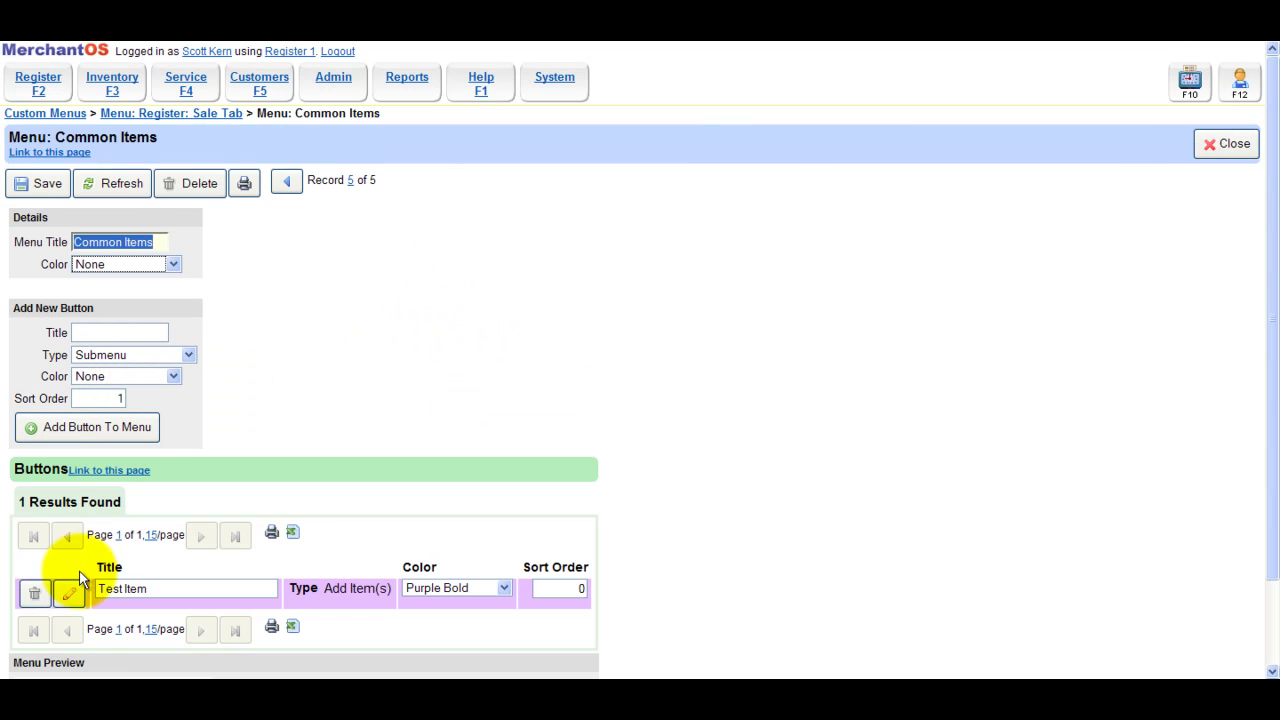
pyautogui.click(69, 594)
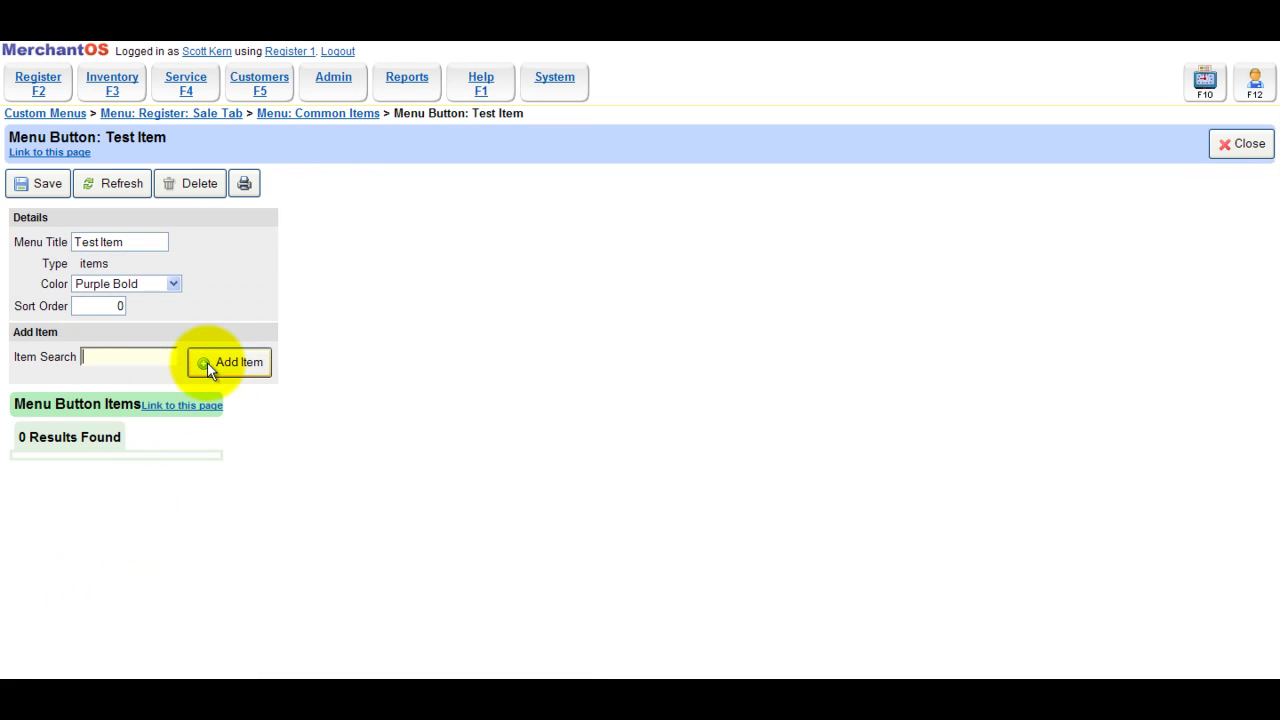
# Assign the $100.00 Test Item to the button, save, and return to the Sale Tab editor.
pyautogui.click(151, 358)
pyautogui.write('test item')
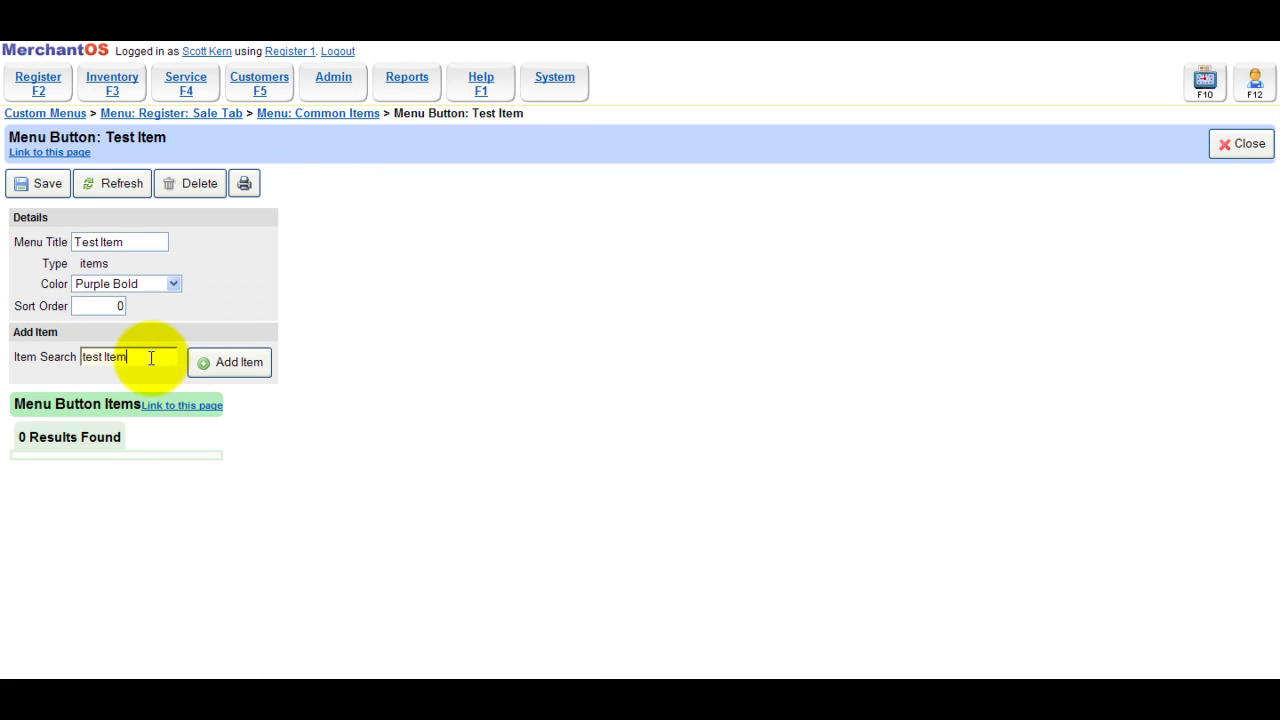
pyautogui.press('Return')
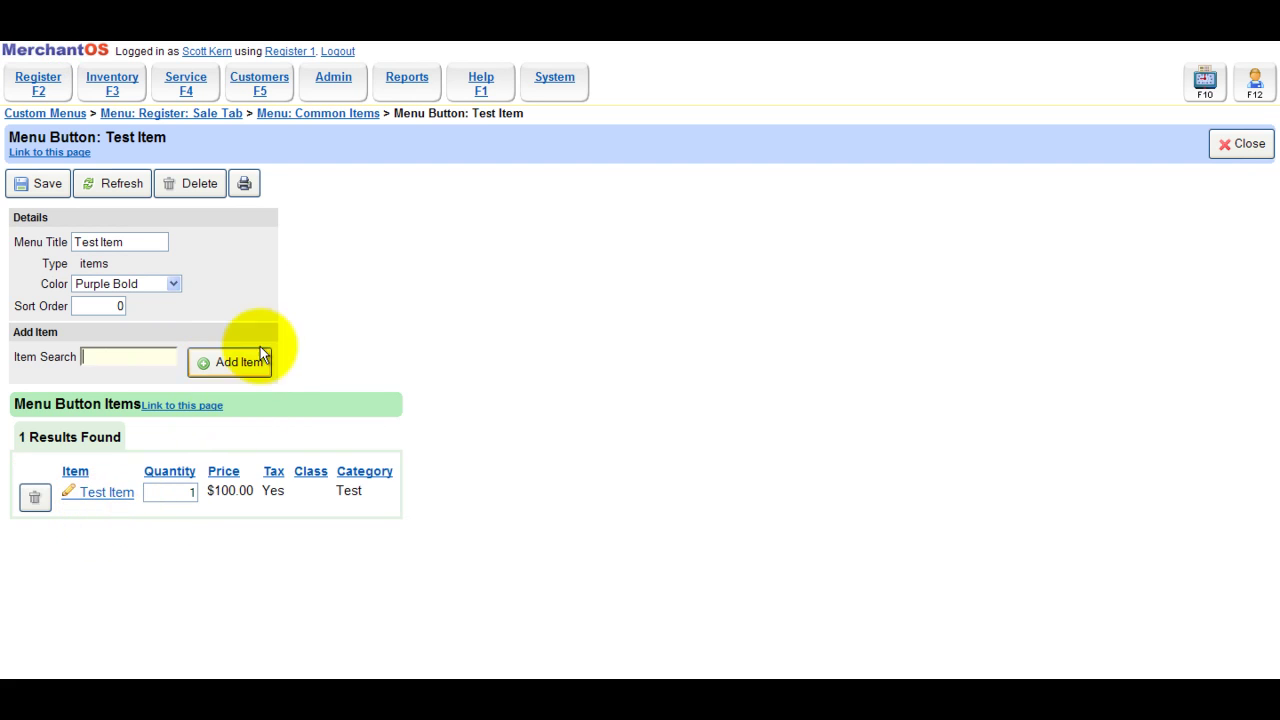
pyautogui.click(43, 186)
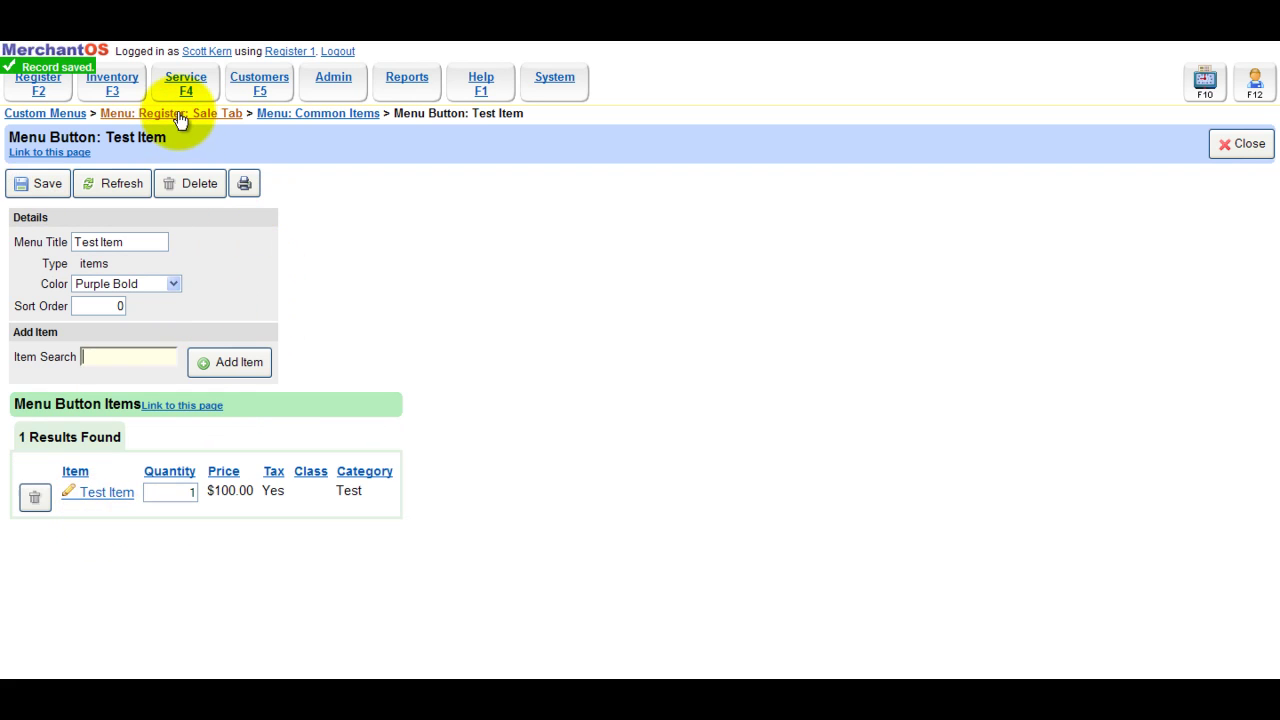
pyautogui.click(180, 114)
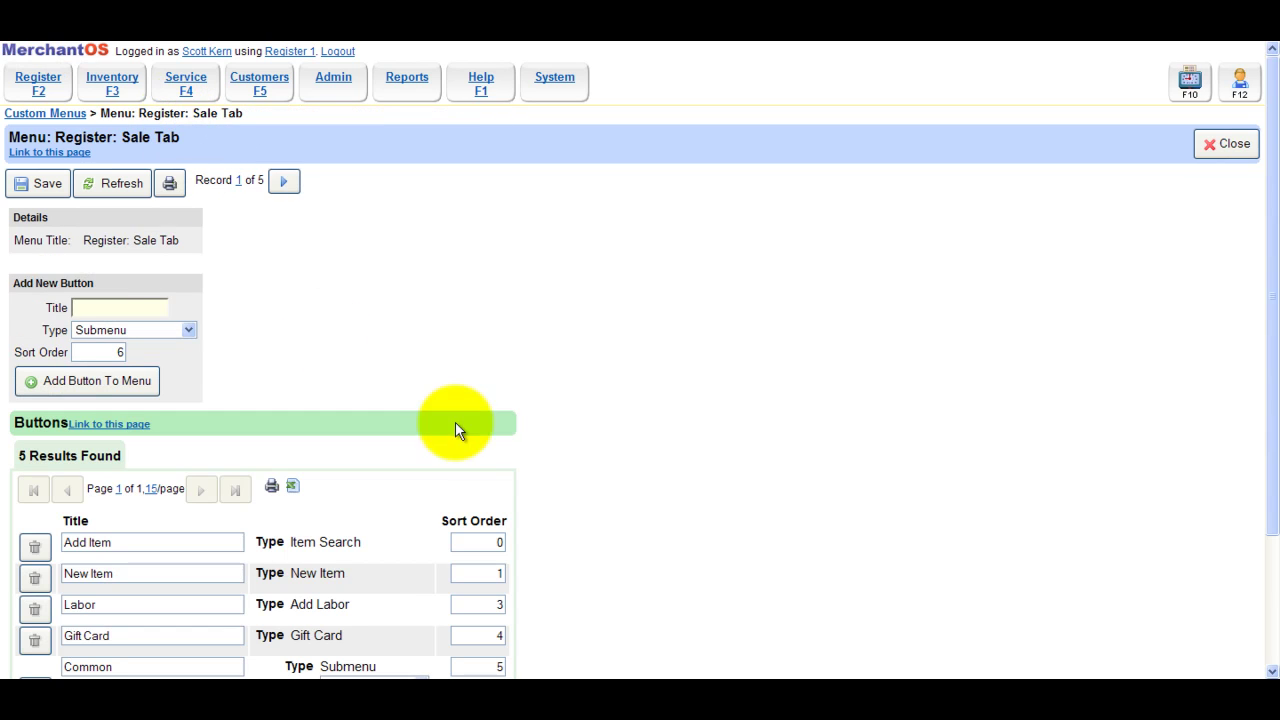
# Review the Common Items submenu to confirm it previews the Test Item button.
pyautogui.scroll(-3, 470, 435)
pyautogui.scroll(3, 341, 135)
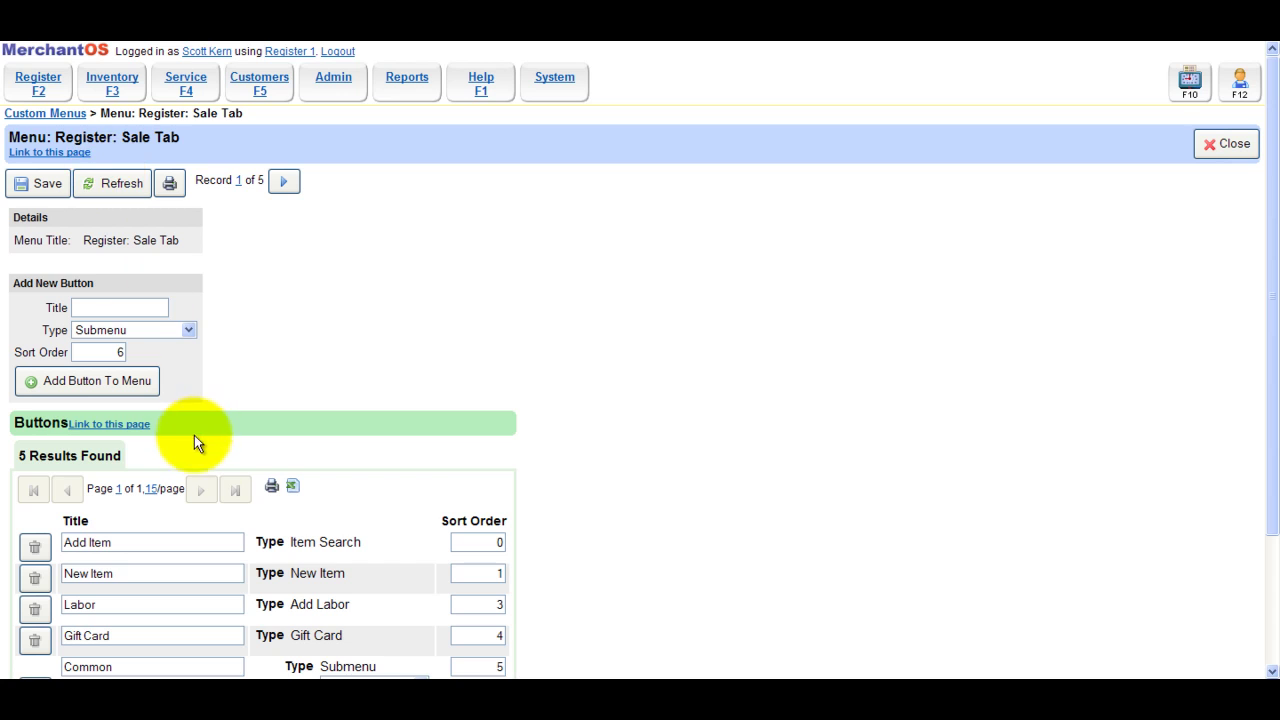
pyautogui.scroll(-3, 194, 435)
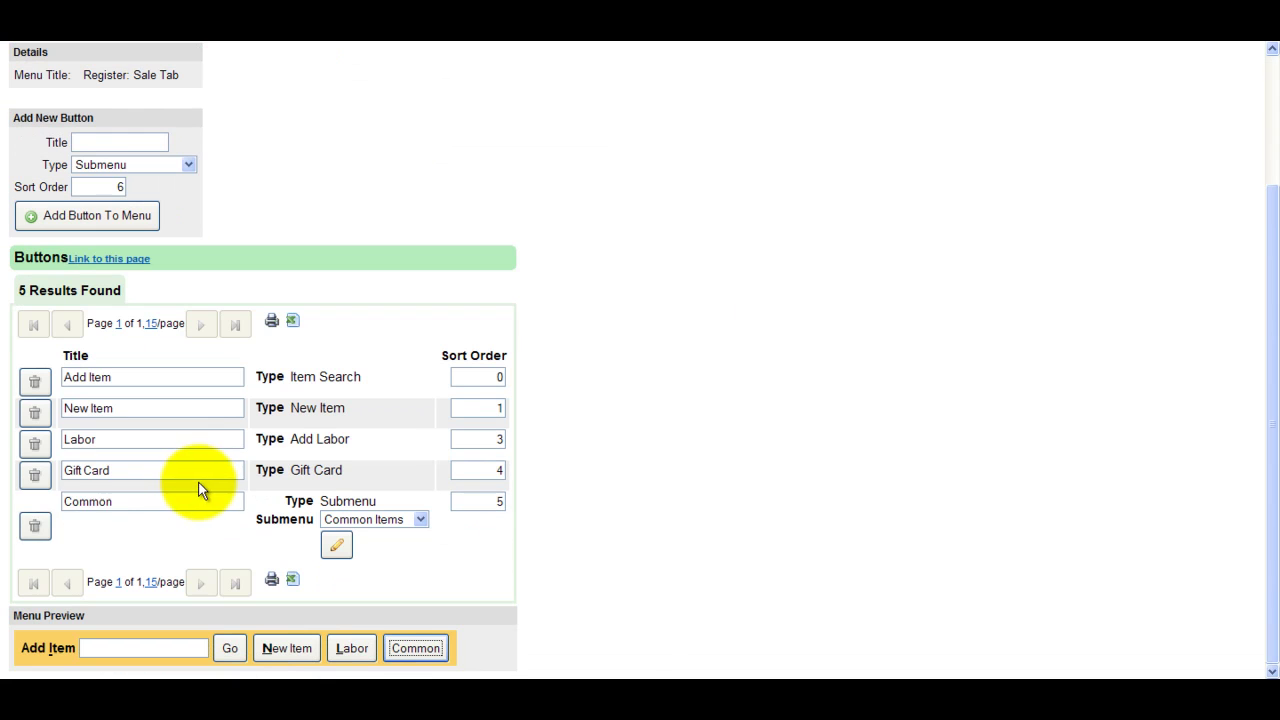
pyautogui.click(341, 553)
pyautogui.scroll(-2, 385, 506)
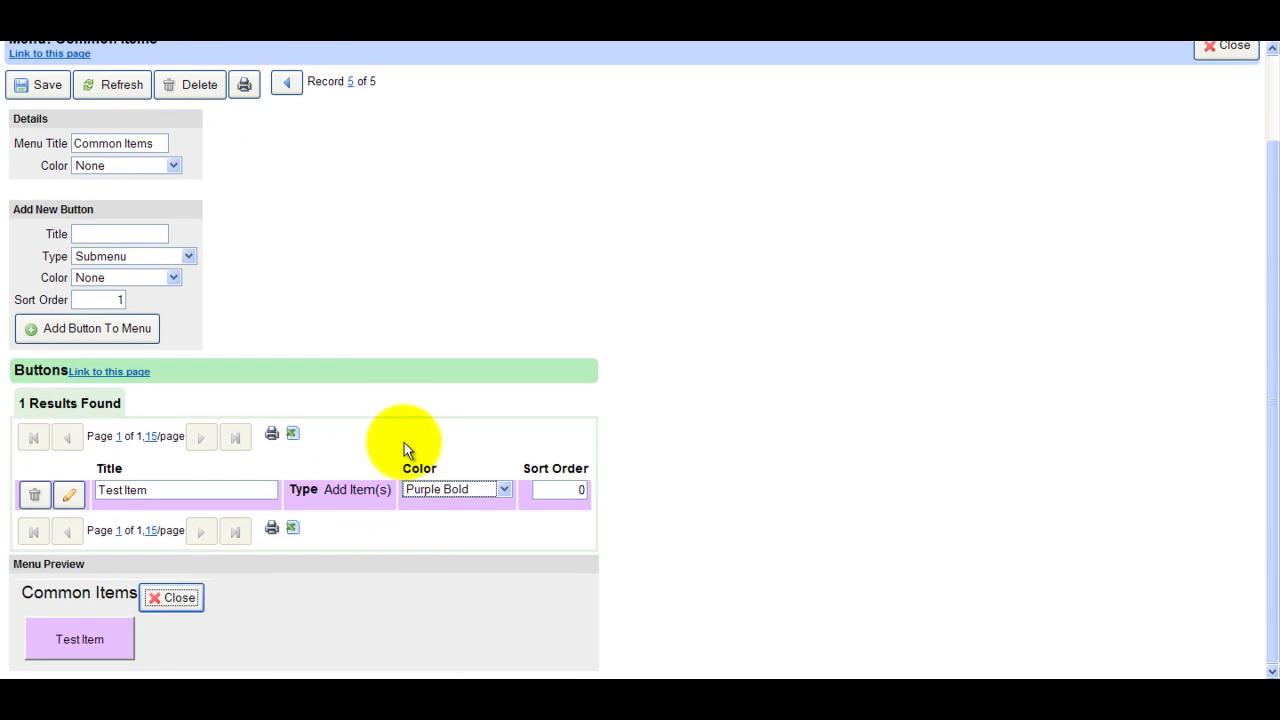
pyautogui.scroll(2, 404, 442)
# Start a new sale and add Test Item via the Common button, totalling $109.25.
pyautogui.click(36, 82)
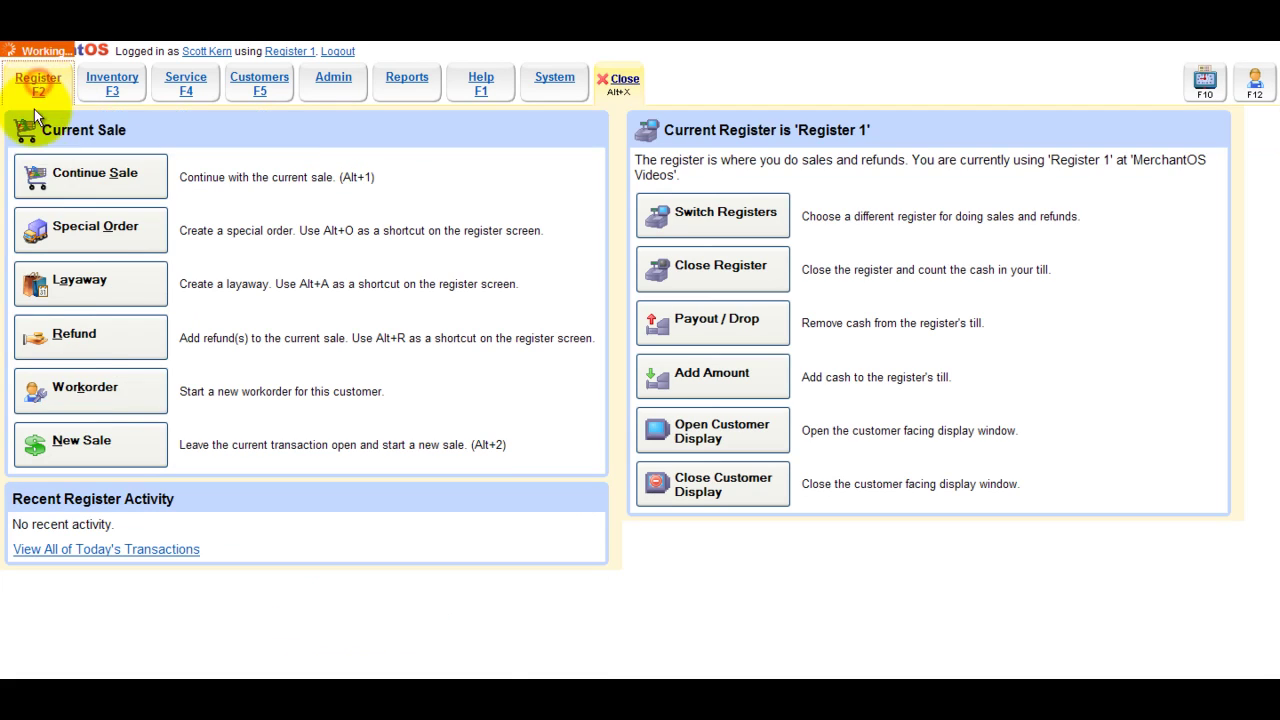
pyautogui.click(92, 440)
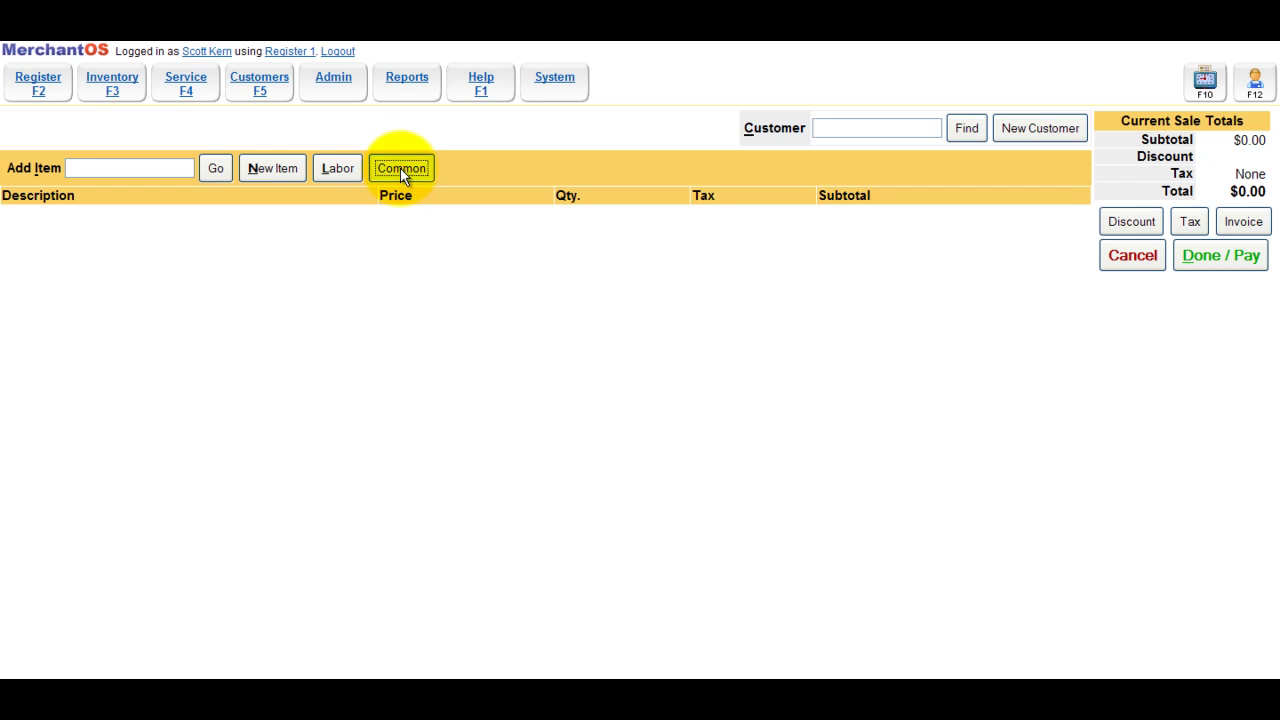
pyautogui.click(400, 168)
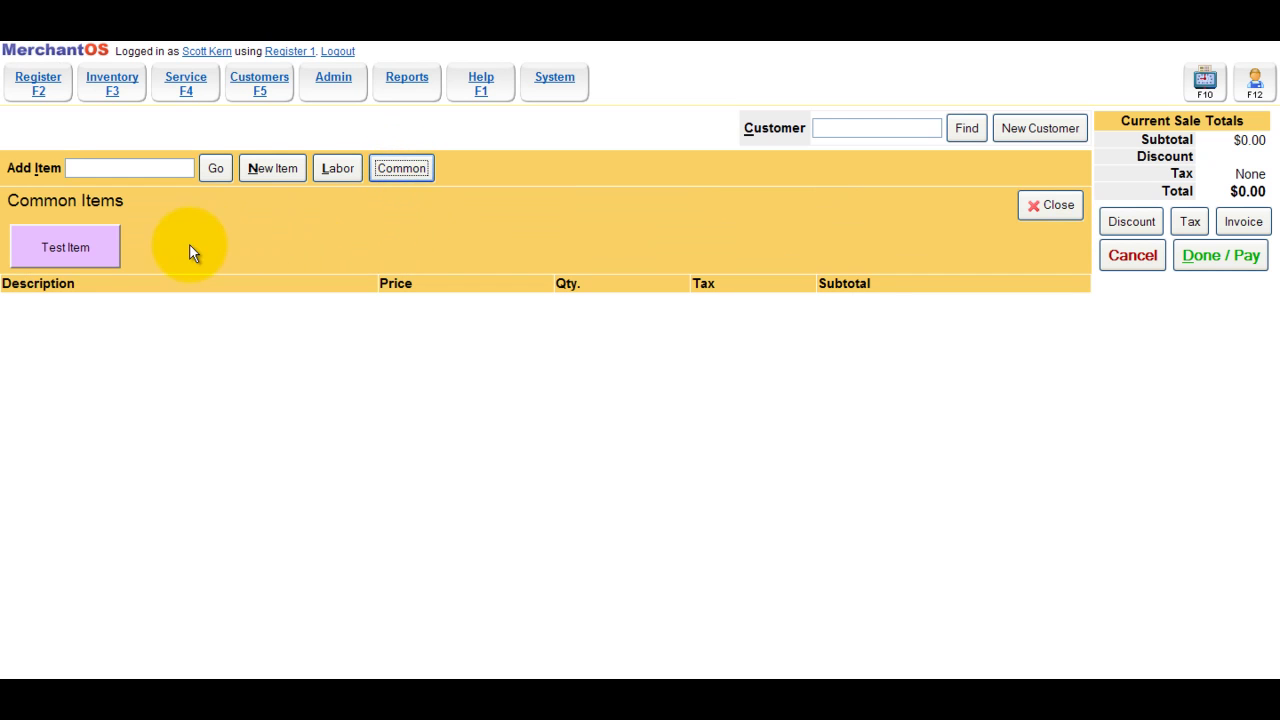
pyautogui.click(69, 256)
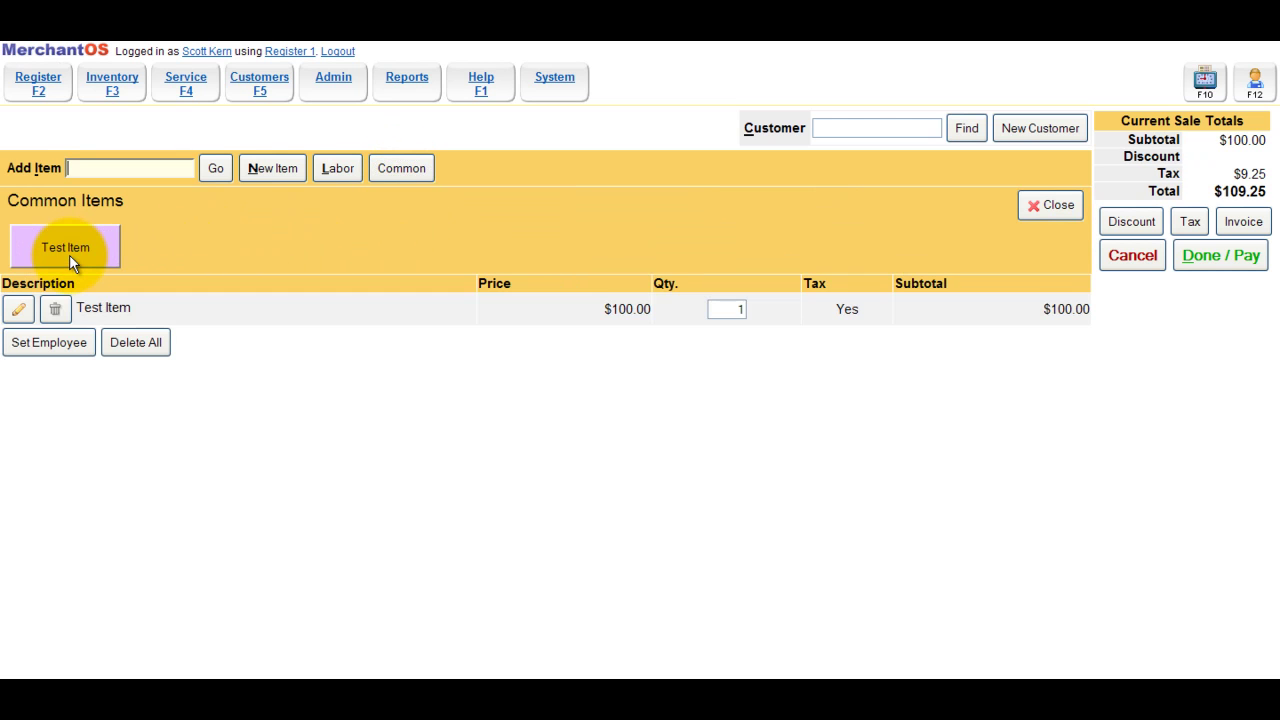
pyautogui.click(1050, 203)
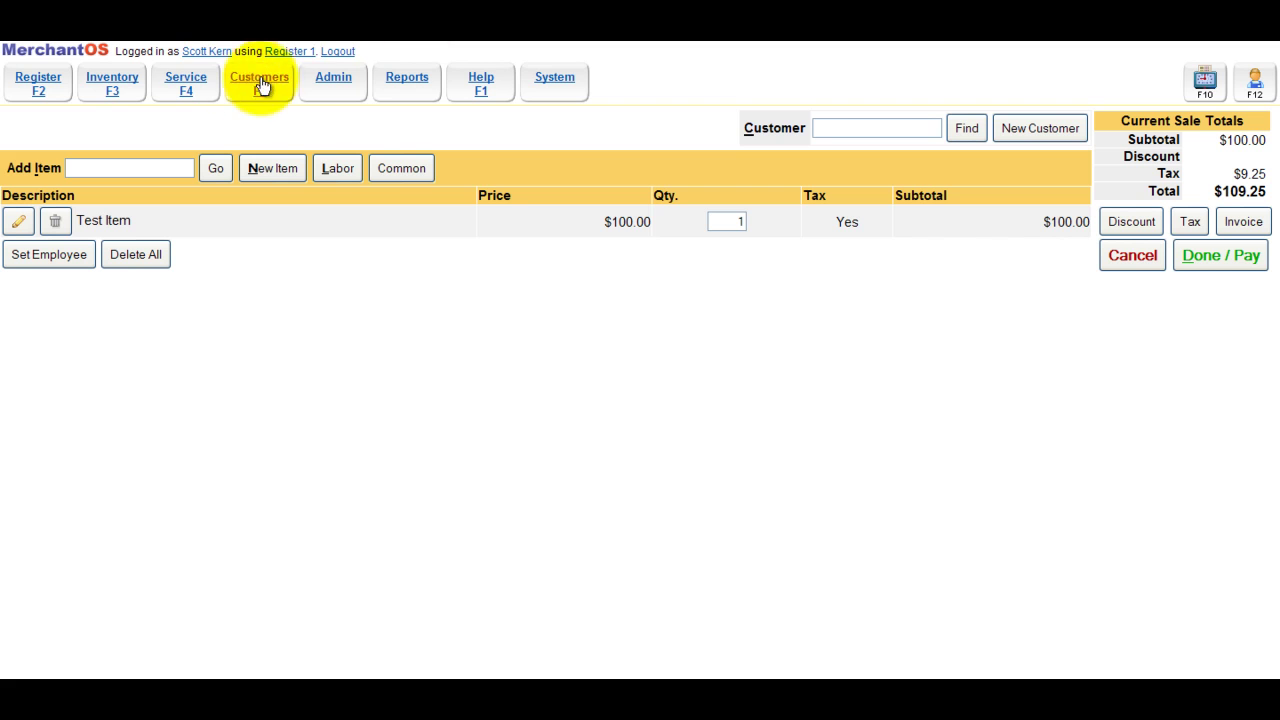
# Return to Admin > Custom Menus and edit the Register: Sale Tab menu.
pyautogui.click(335, 82)
pyautogui.scroll(-5, 160, 470)
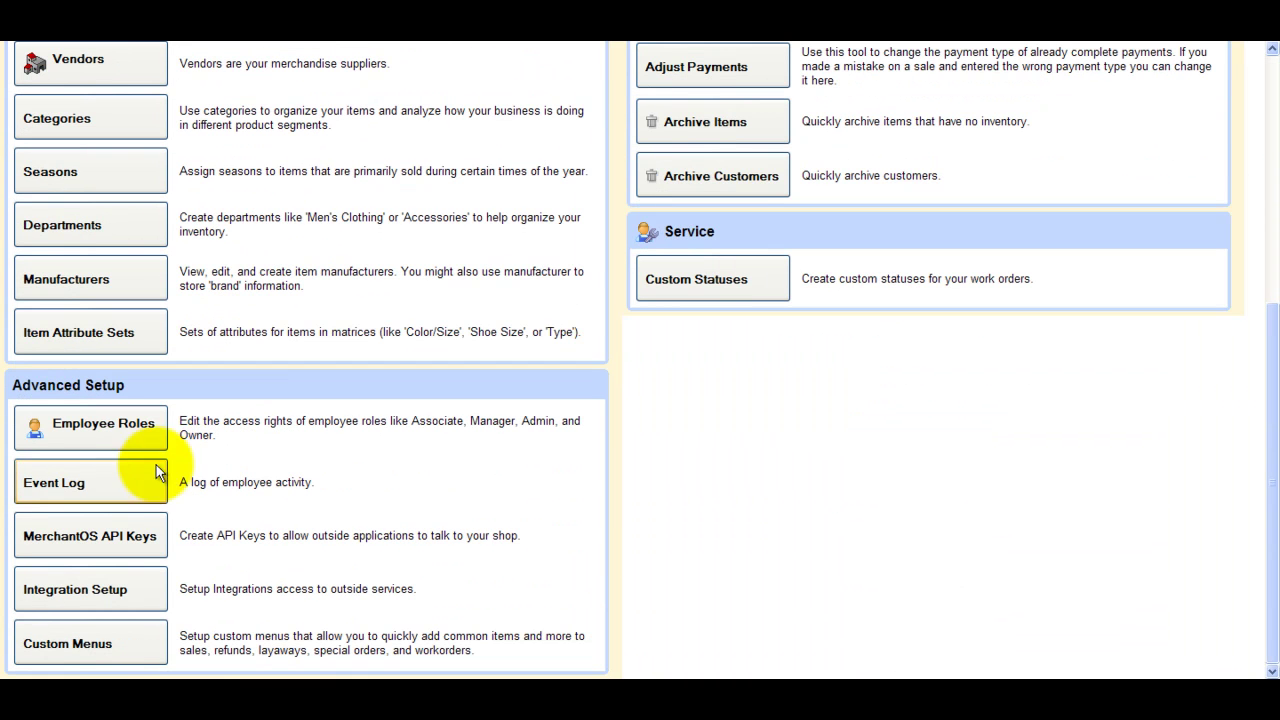
pyautogui.click(114, 649)
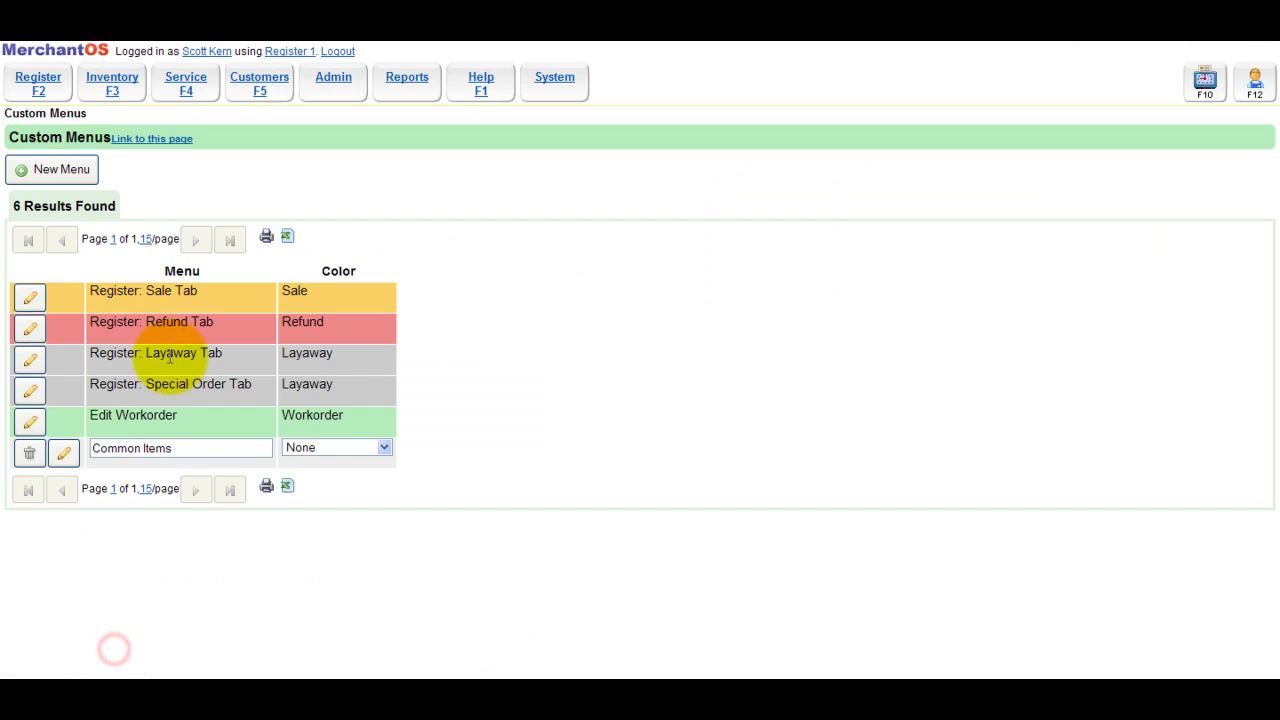
pyautogui.click(30, 297)
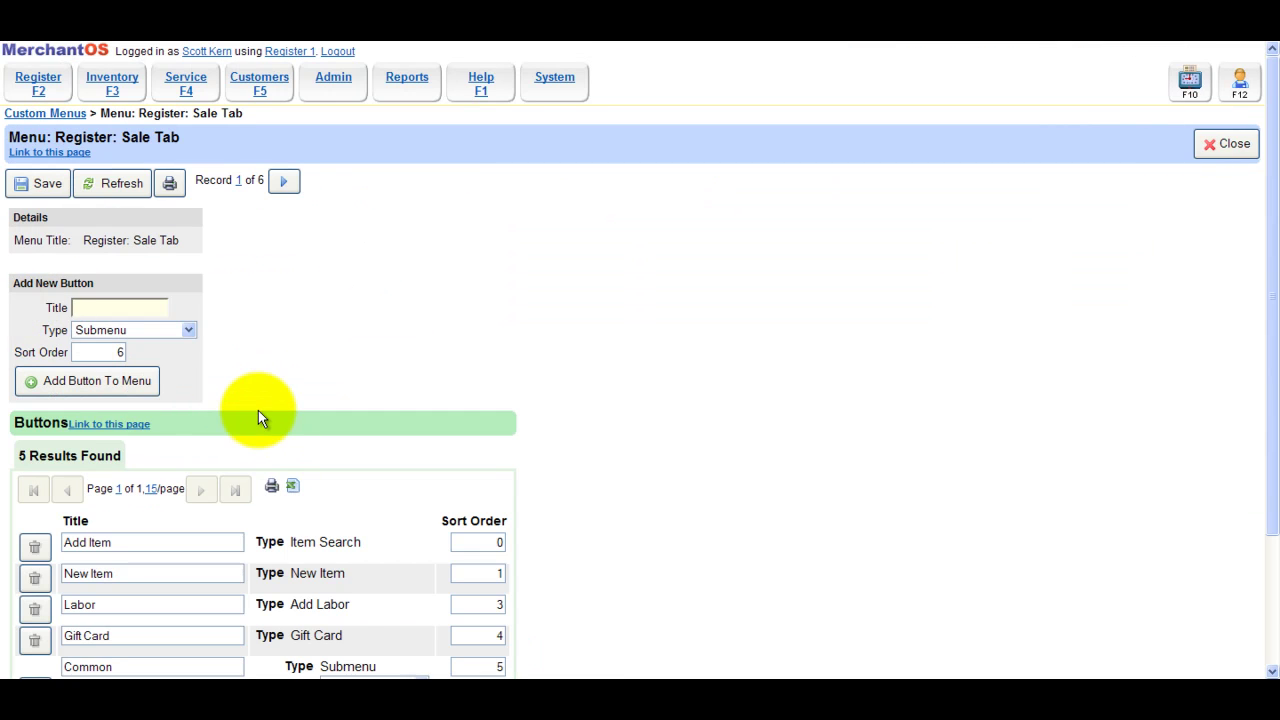
pyautogui.scroll(-3, 258, 410)
# Add a sixth button, Labor Items, linked to a new Labor Items submenu.
pyautogui.click(143, 143)
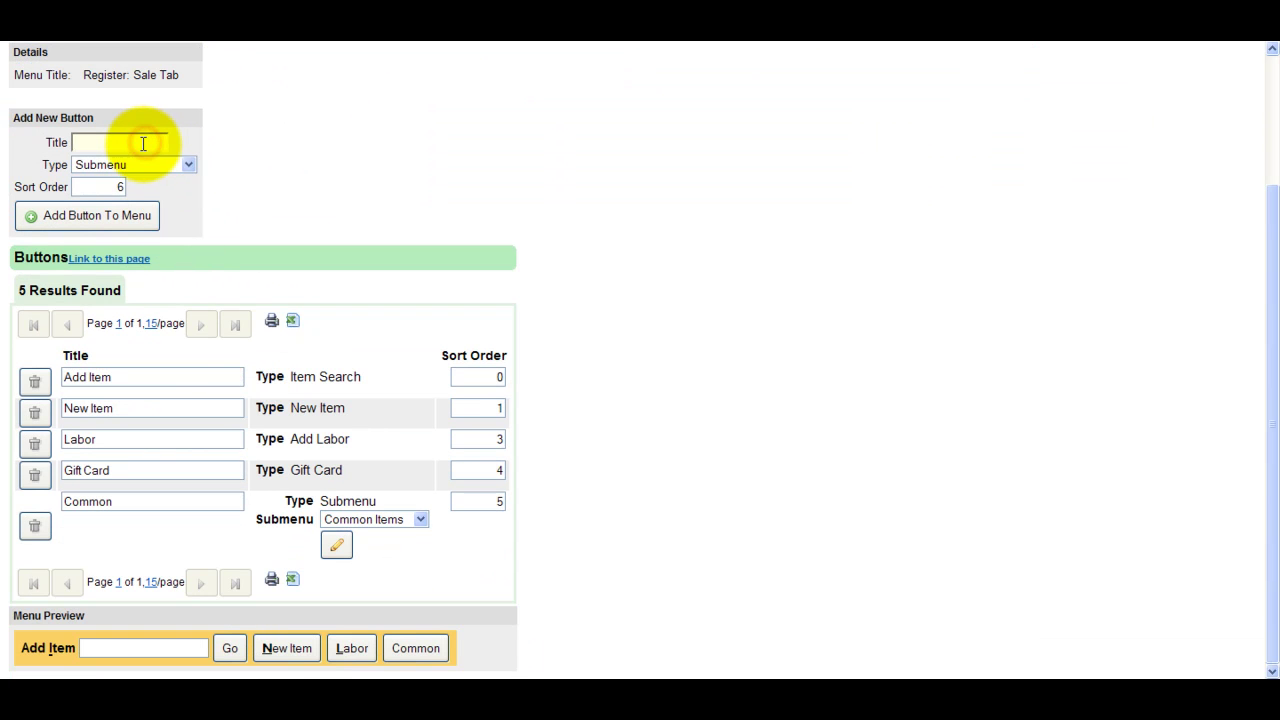
pyautogui.write('Labor I')
pyautogui.write('tems')
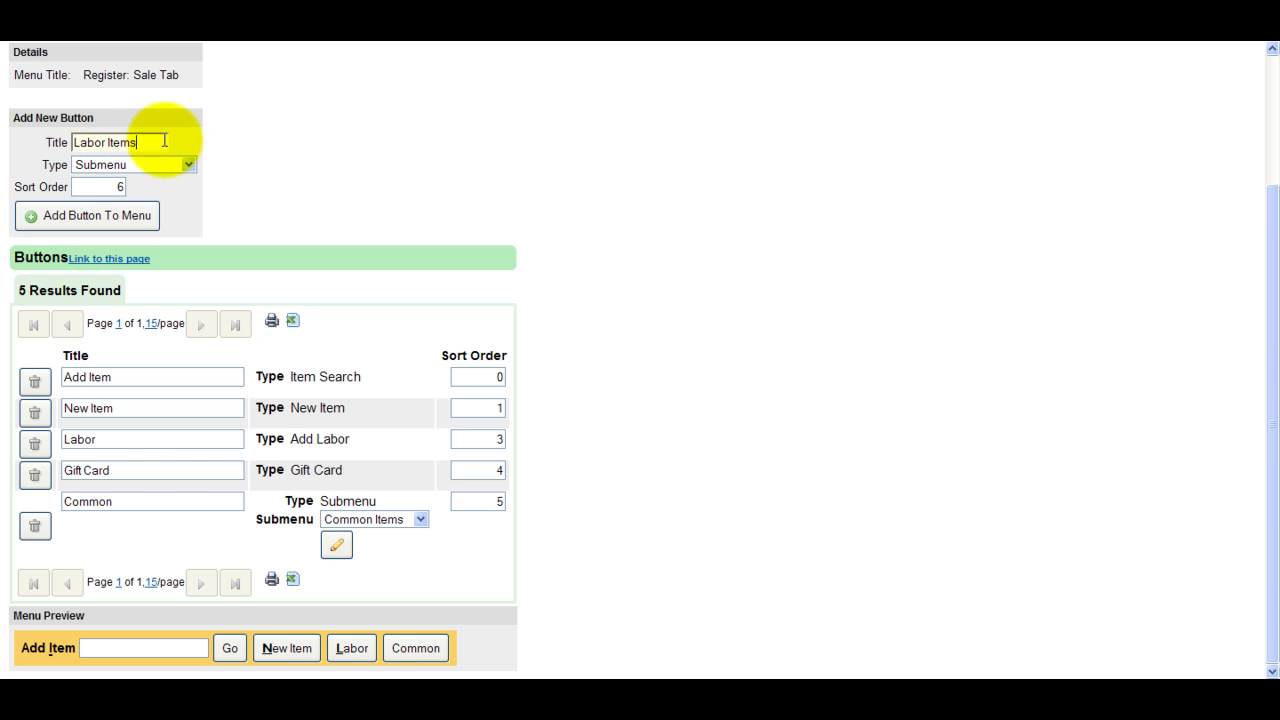
pyautogui.click(119, 228)
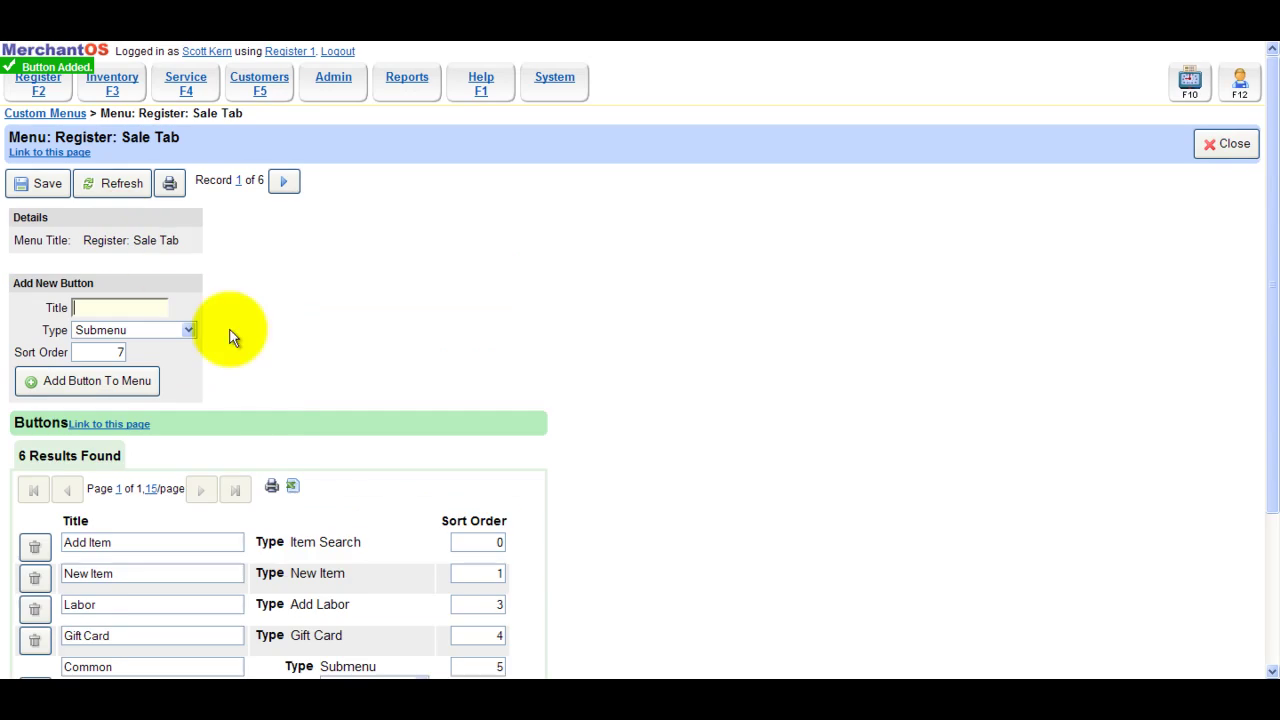
pyautogui.scroll(-3, 260, 470)
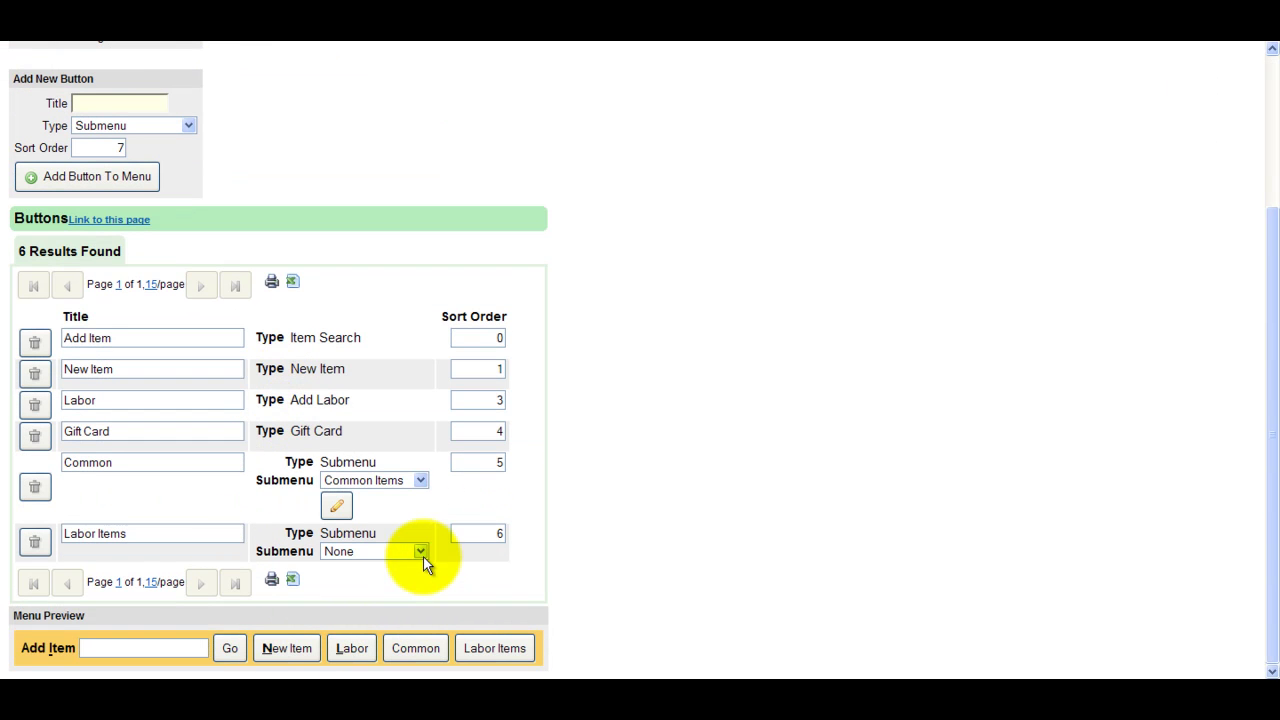
pyautogui.click(423, 558)
pyautogui.click(401, 594)
pyautogui.write('Labor Items')
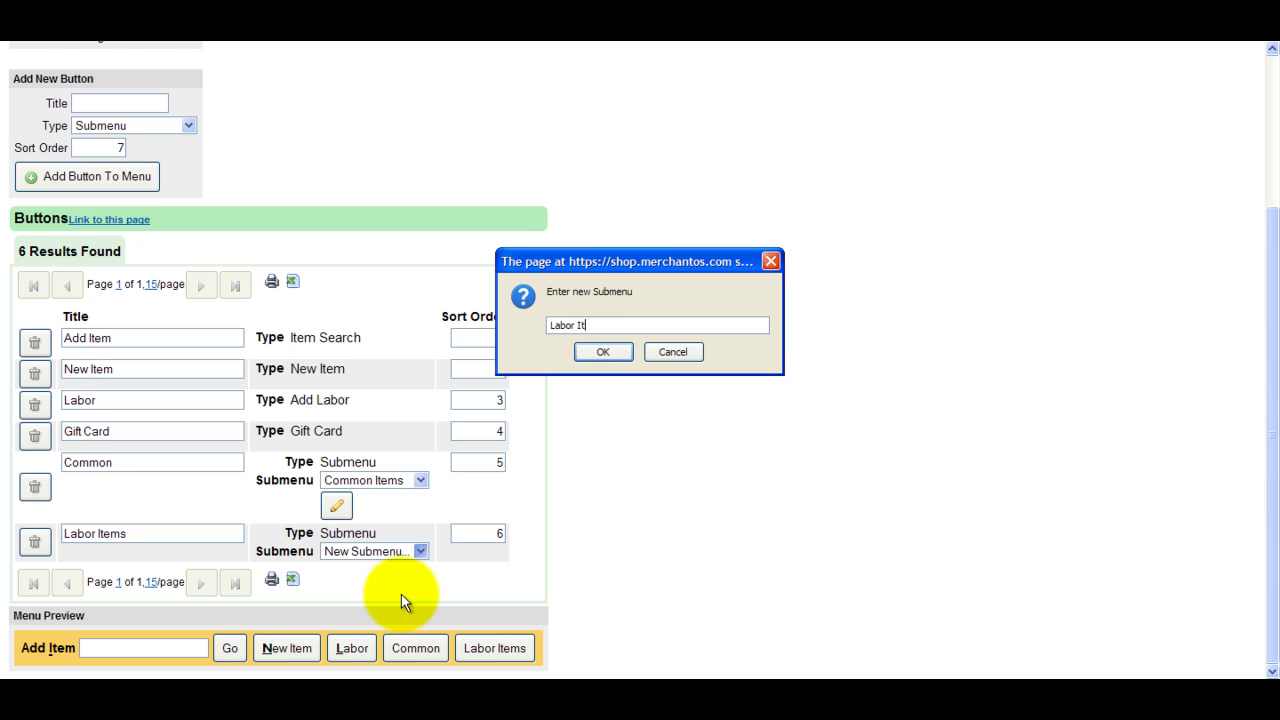
pyautogui.click(595, 352)
pyautogui.scroll(-3, 540, 520)
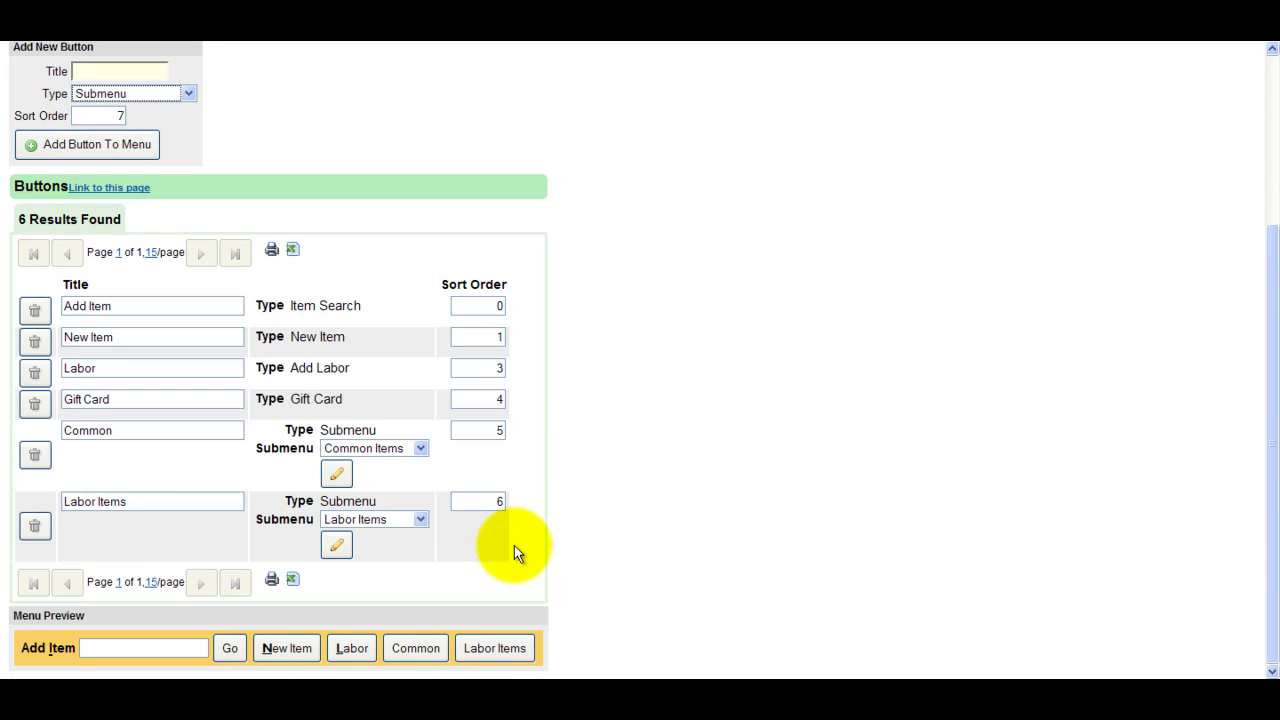
pyautogui.click(350, 519)
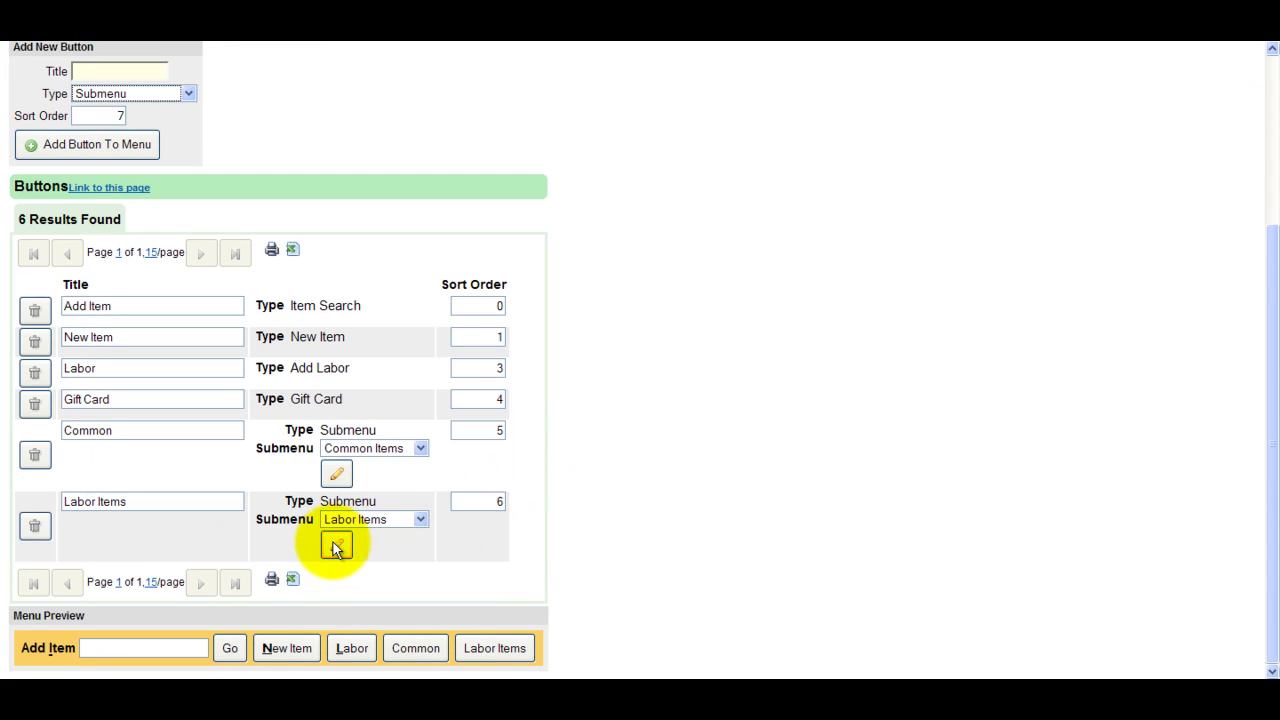
# Add an Add Item(s) button titled Labor Test to the Labor Items submenu.
pyautogui.click(337, 547)
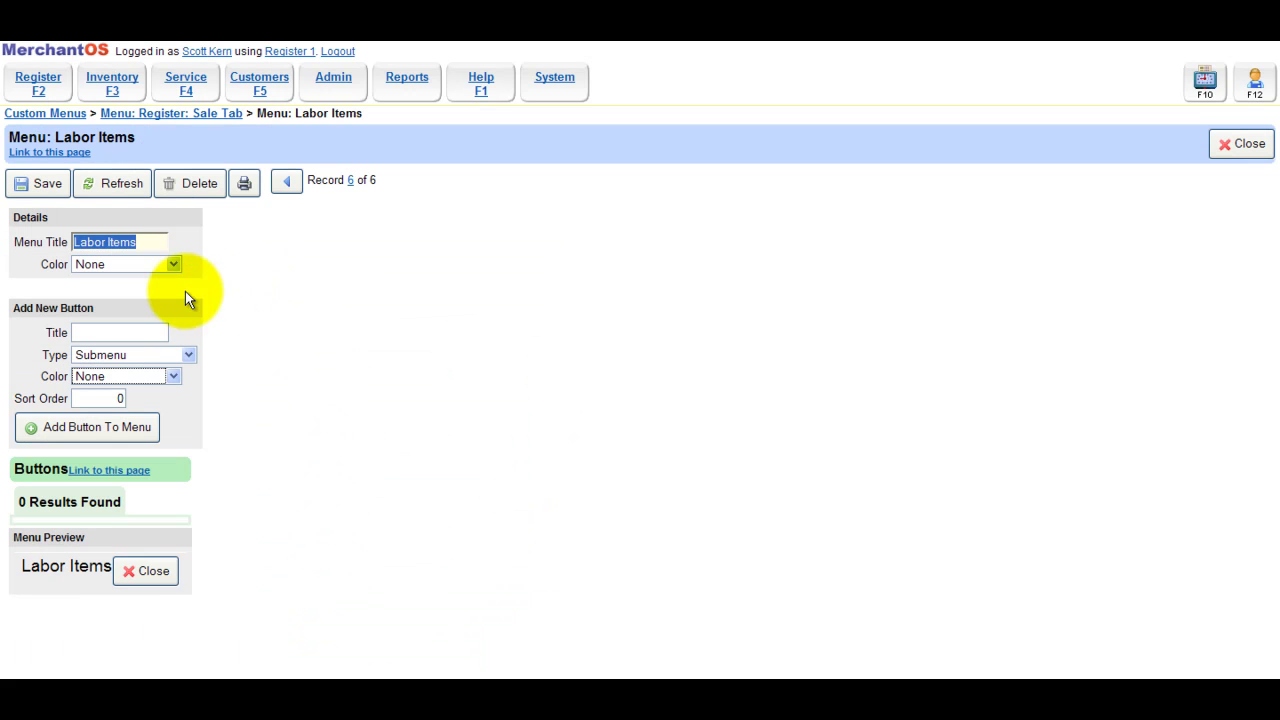
pyautogui.click(150, 338)
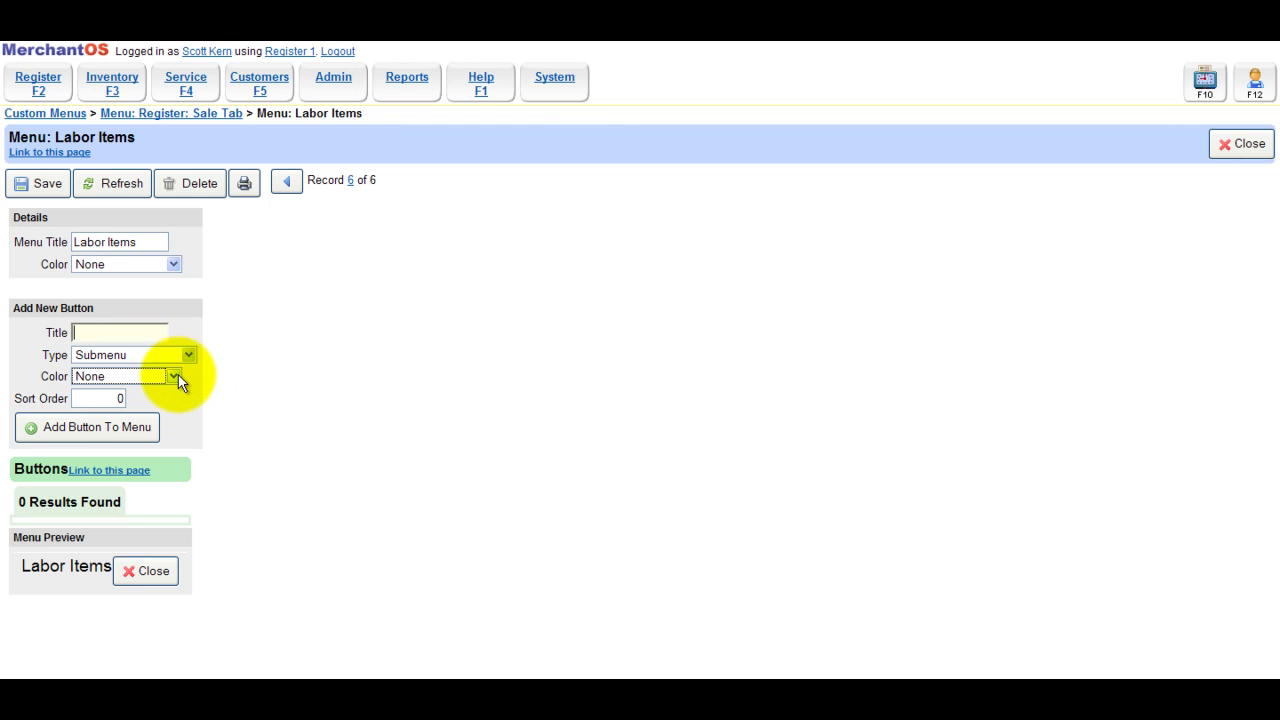
pyautogui.click(194, 353)
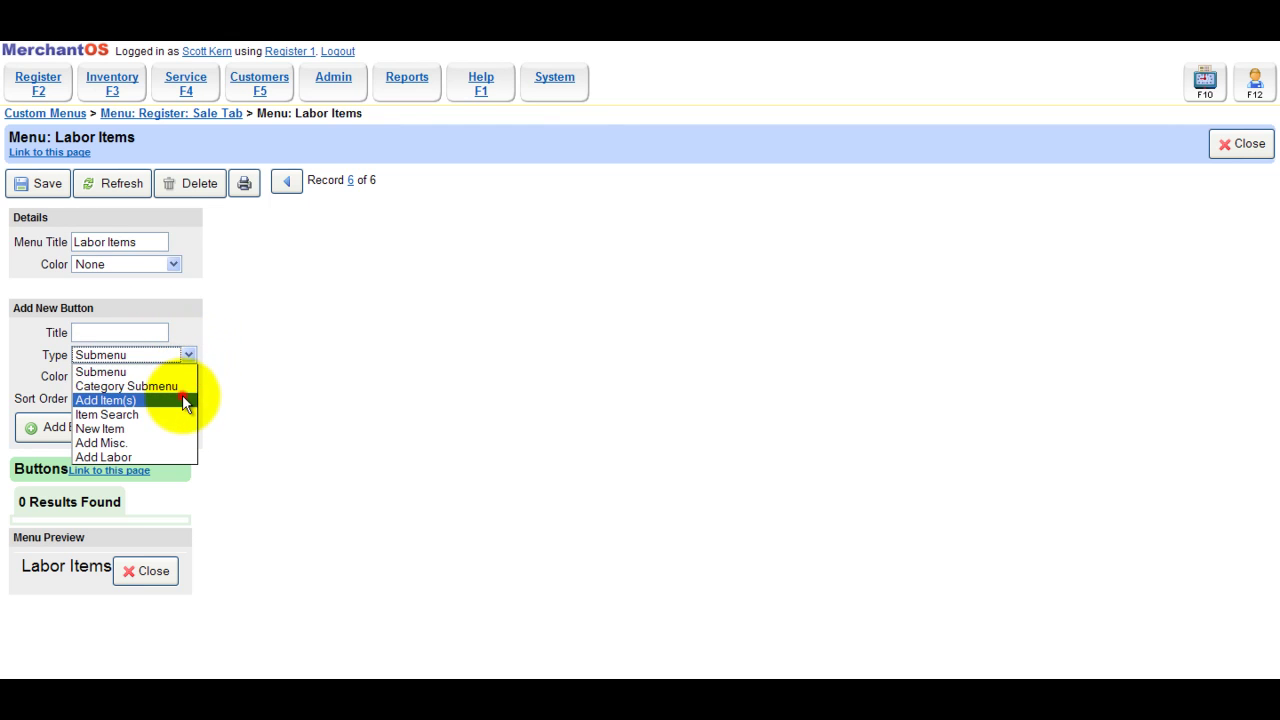
pyautogui.click(183, 401)
pyautogui.click(152, 333)
pyautogui.write('Labor Test')
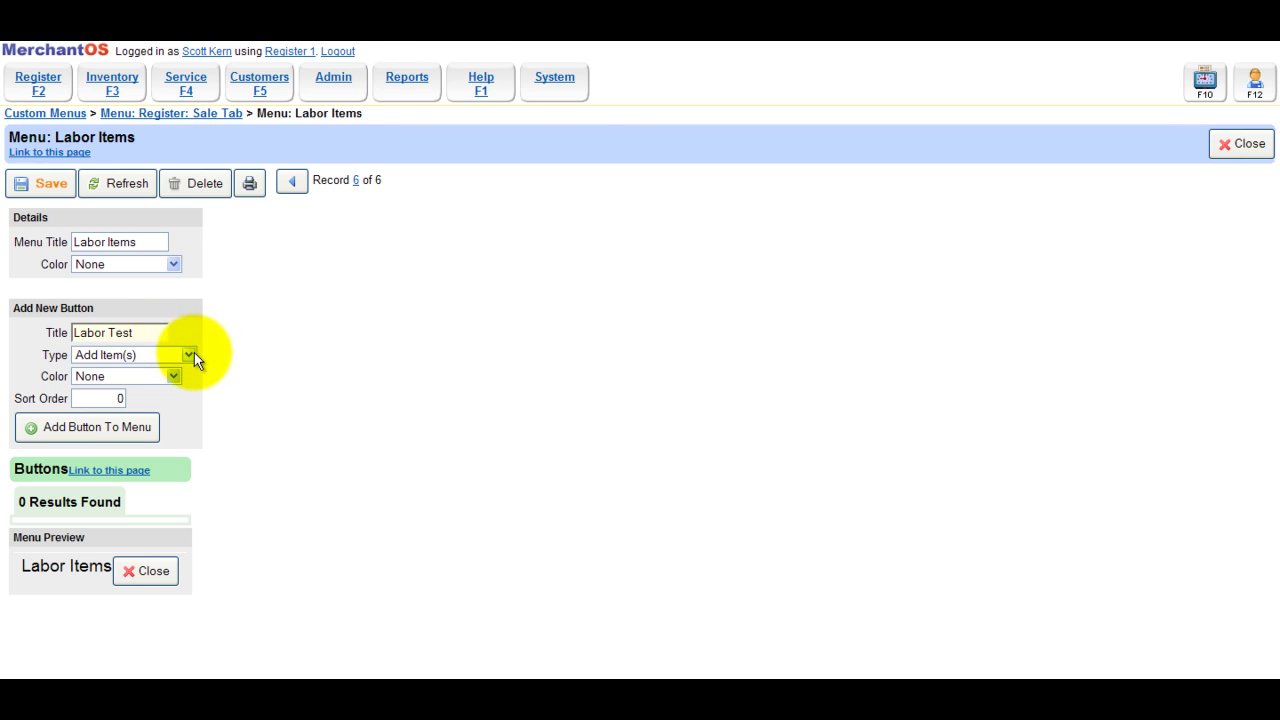
pyautogui.click(115, 427)
pyautogui.scroll(-2, 275, 488)
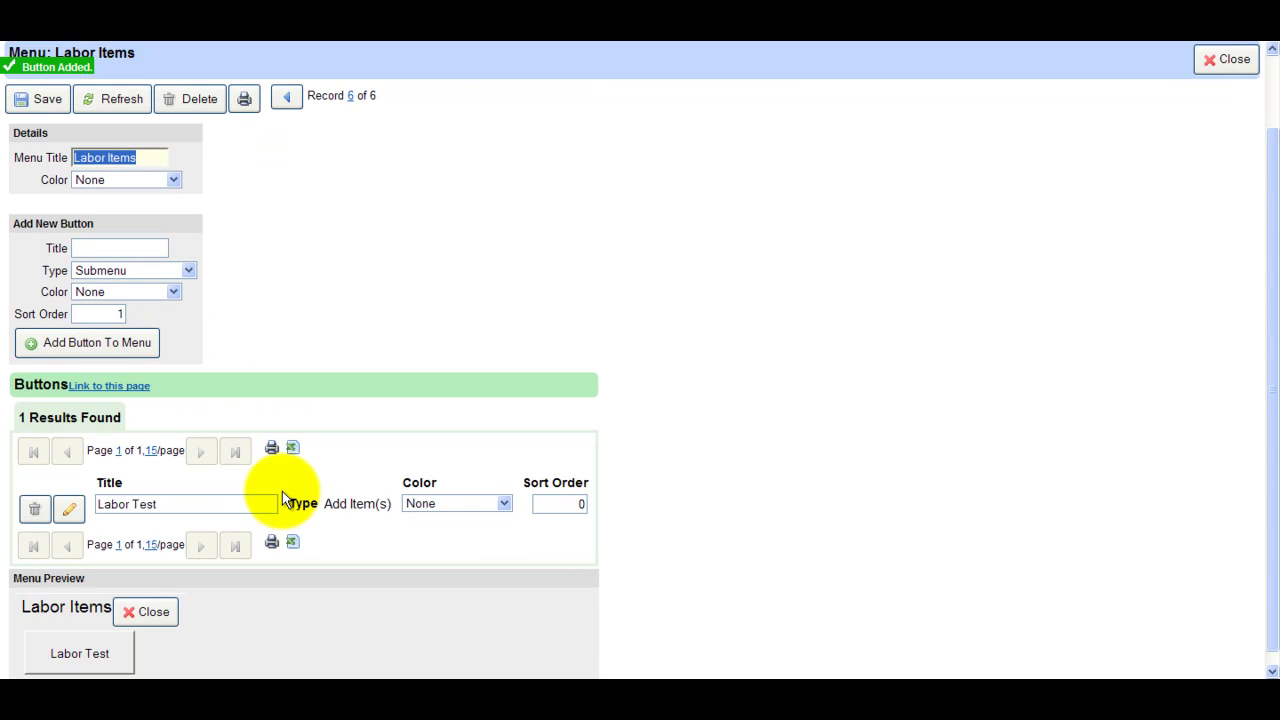
# Put the $100.00 Labor Test item on the Labor Test button, then return to the Sale Tab editor.
pyautogui.click(70, 498)
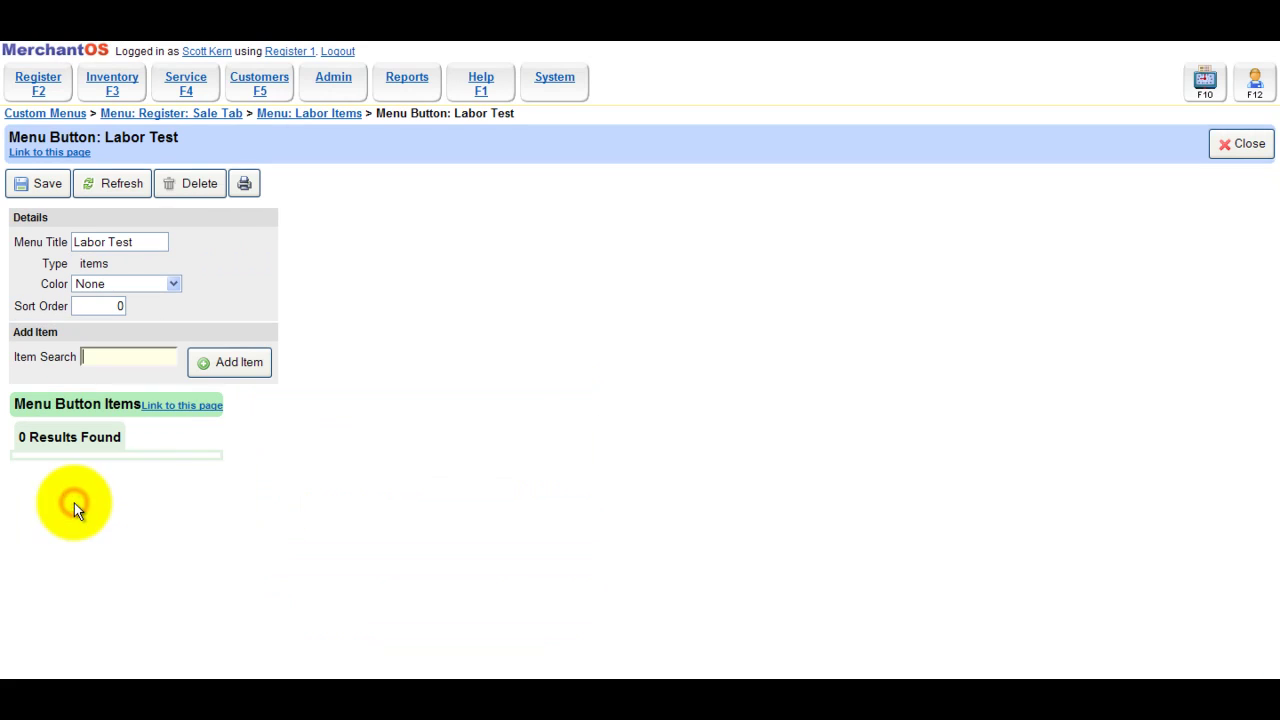
pyautogui.write('labor')
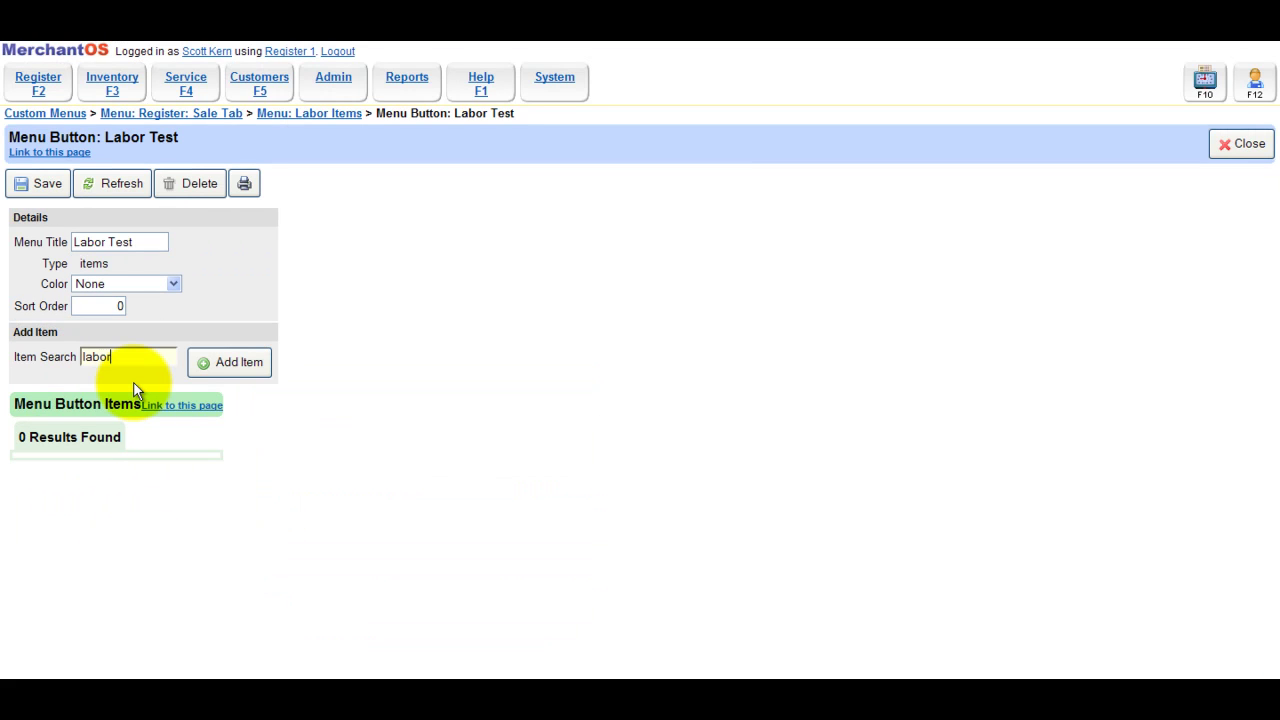
pyautogui.press('Return')
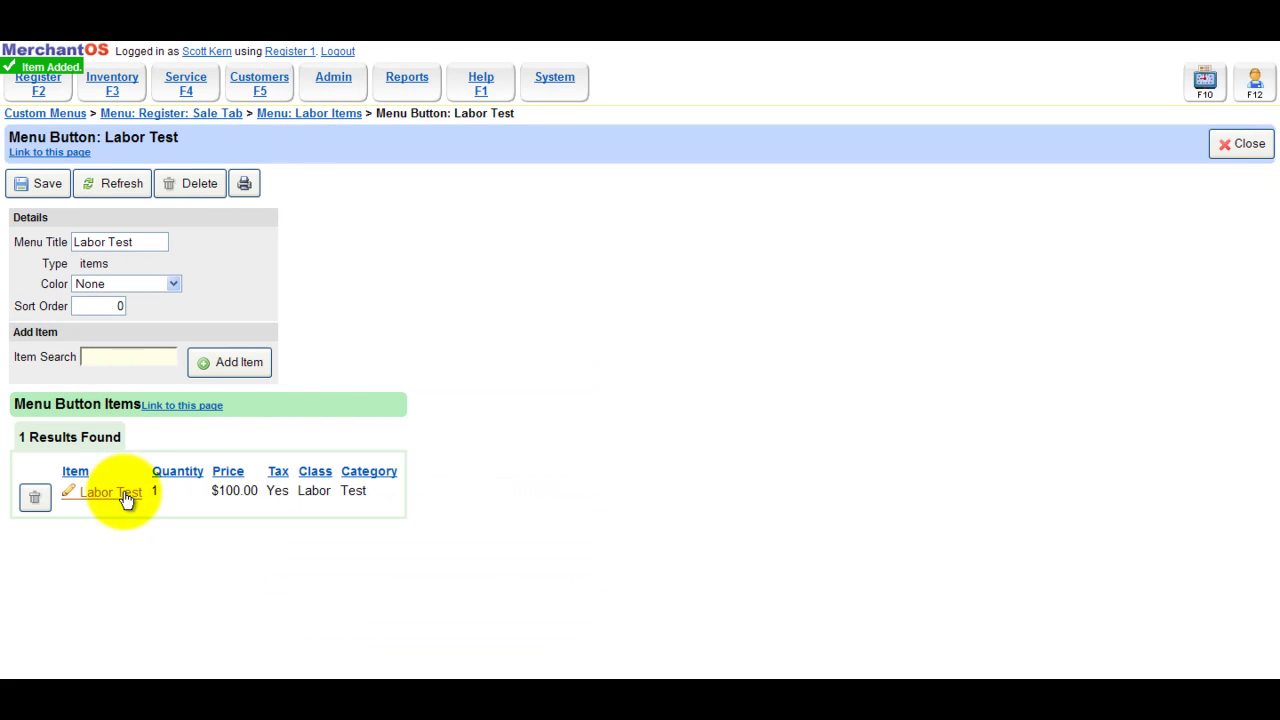
pyautogui.click(172, 114)
pyautogui.scroll(-3, 422, 388)
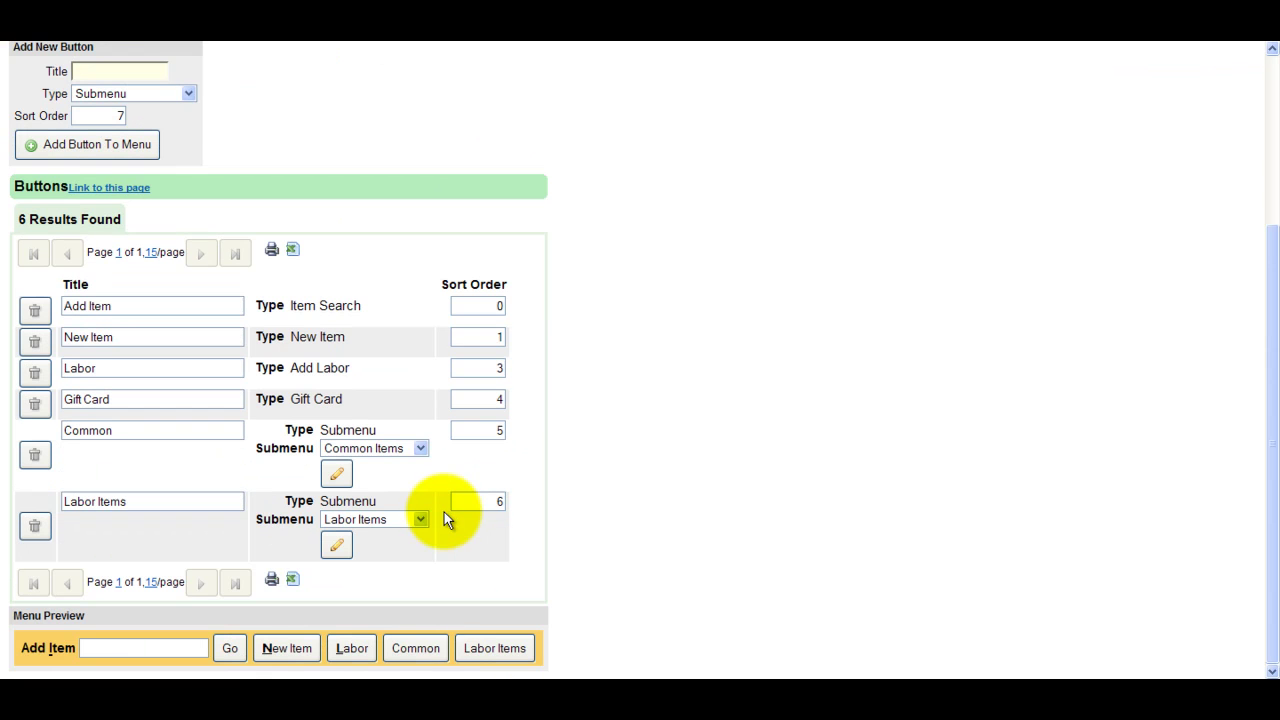
pyautogui.scroll(3, 469, 648)
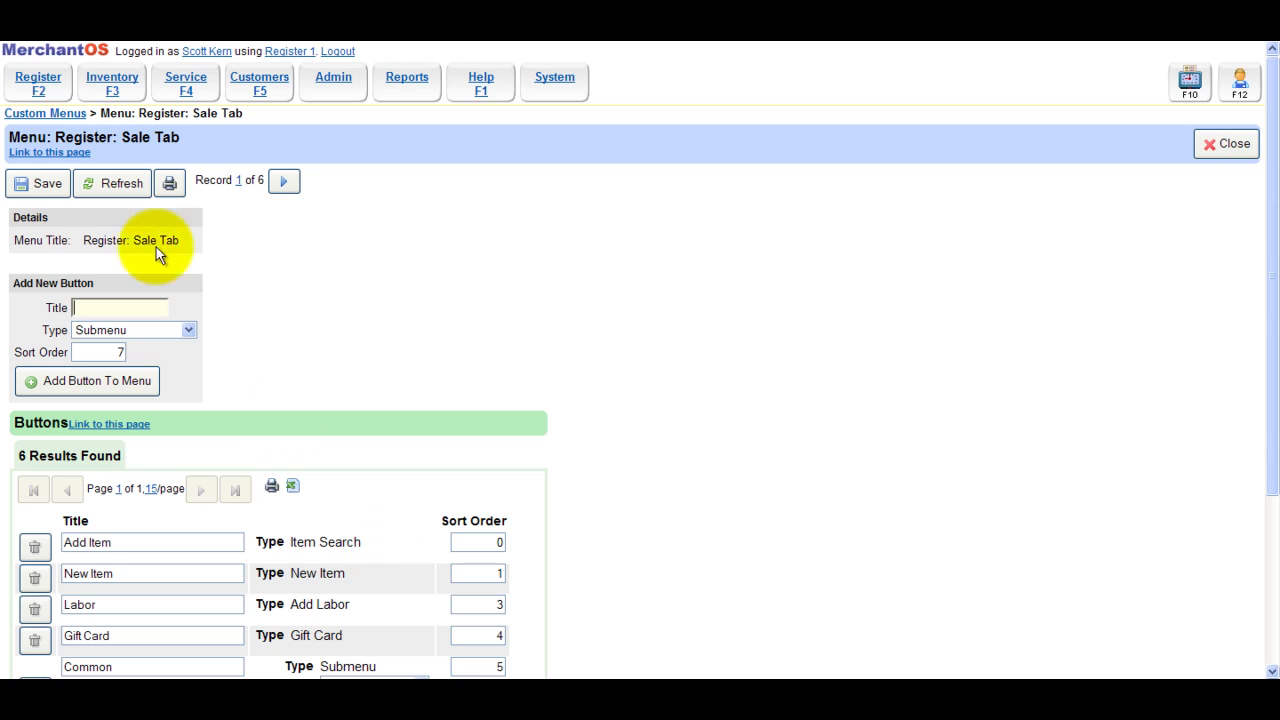
# On the register sale screen, try out the Common Items and Labor Items submenus.
pyautogui.click(40, 80)
pyautogui.click(84, 445)
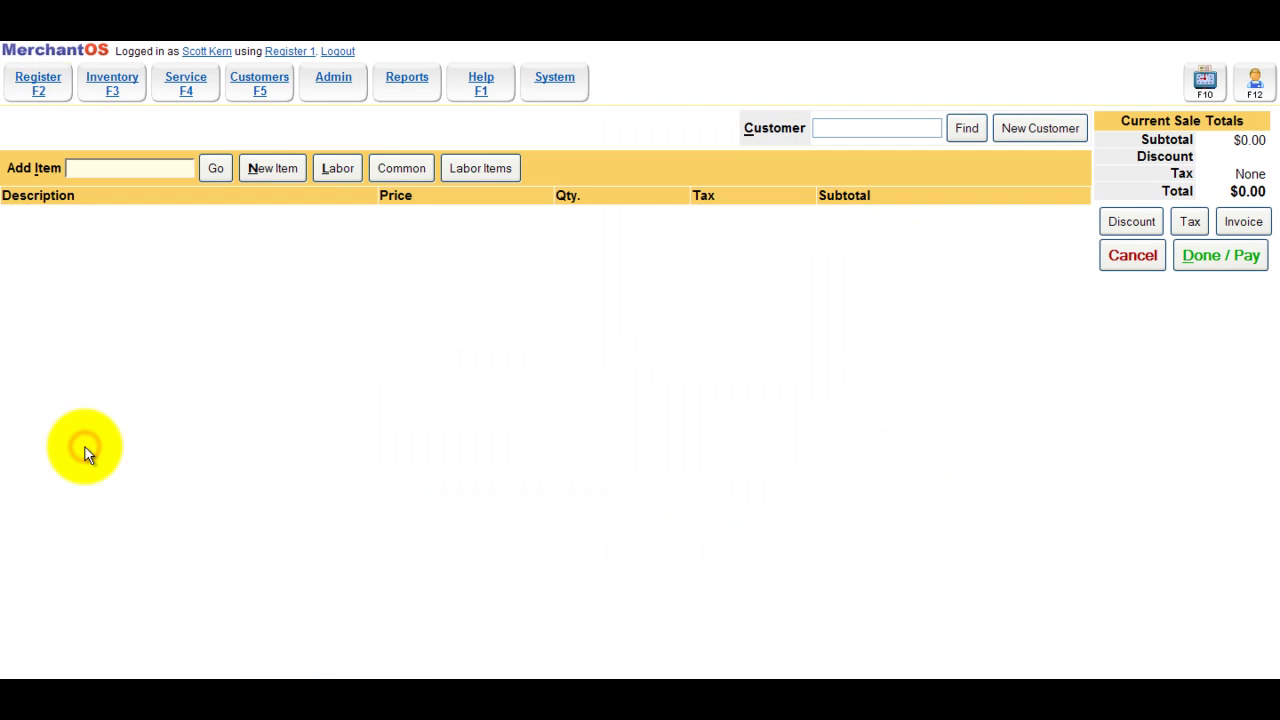
pyautogui.click(390, 168)
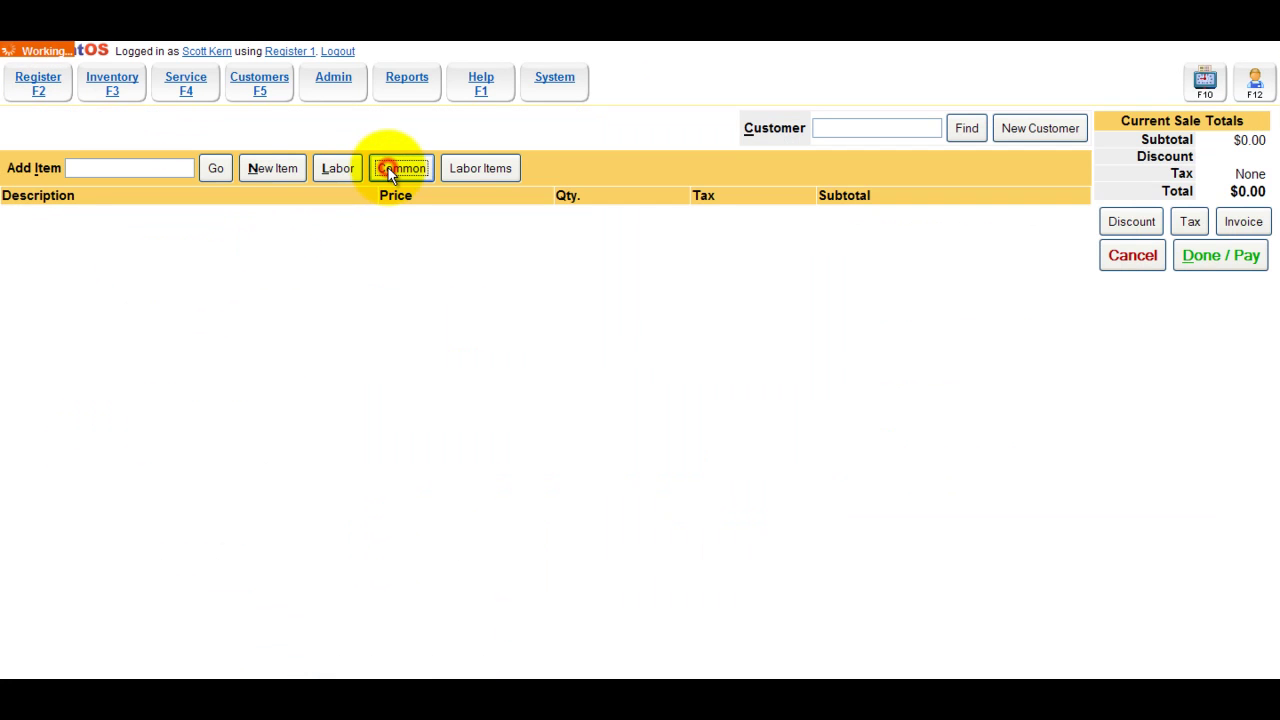
pyautogui.click(463, 172)
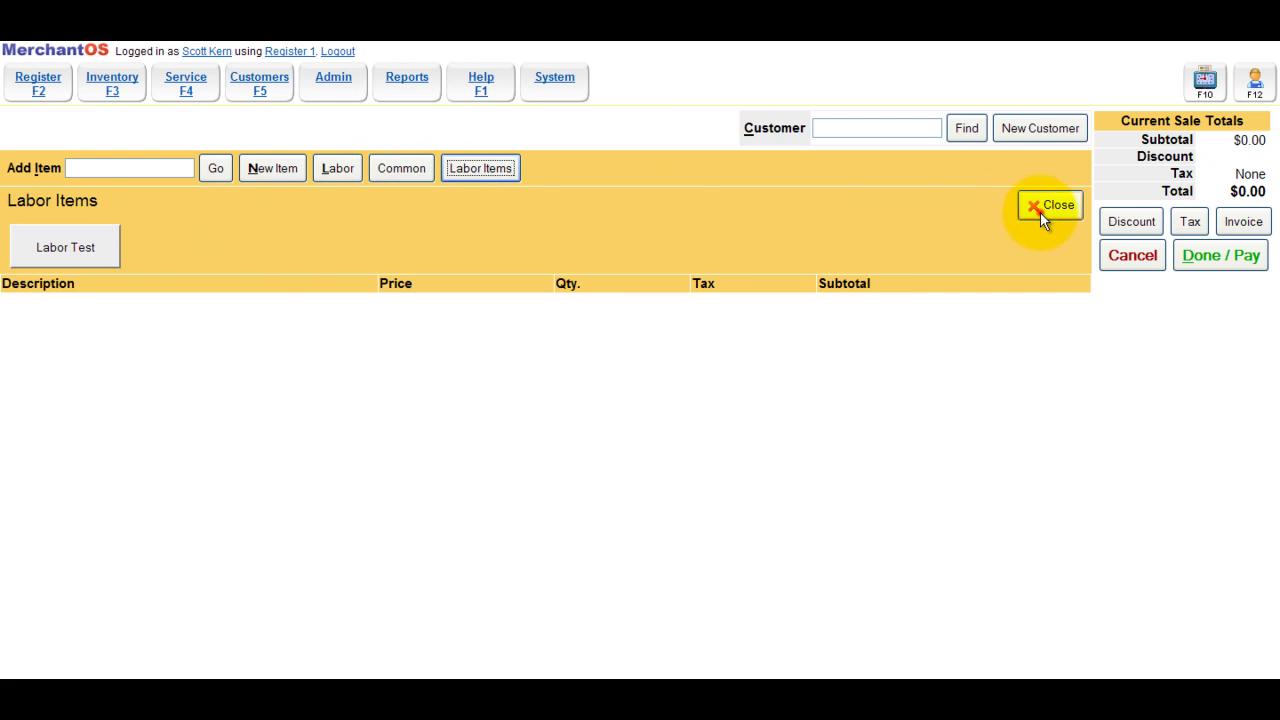
pyautogui.click(1040, 212)
pyautogui.click(483, 176)
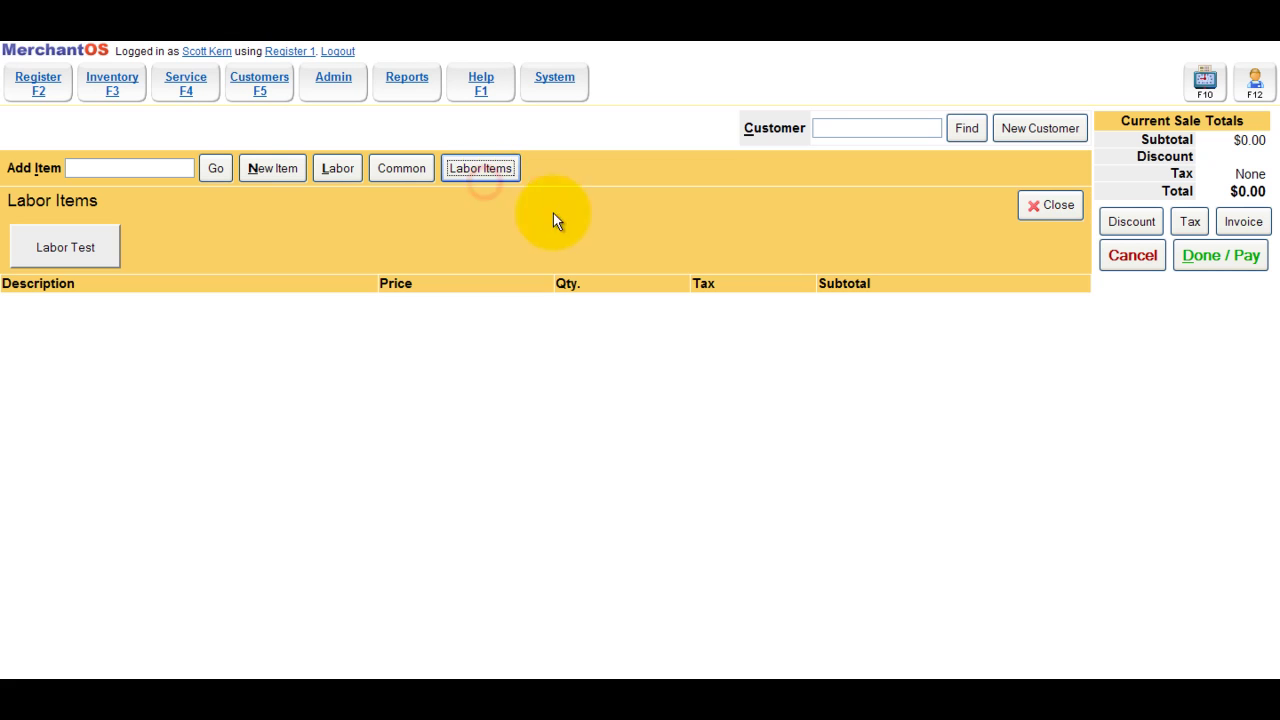
pyautogui.click(1057, 208)
# Add Test Item and Labor Test to the sale for a $218.50 total, then go to Admin.
pyautogui.click(402, 166)
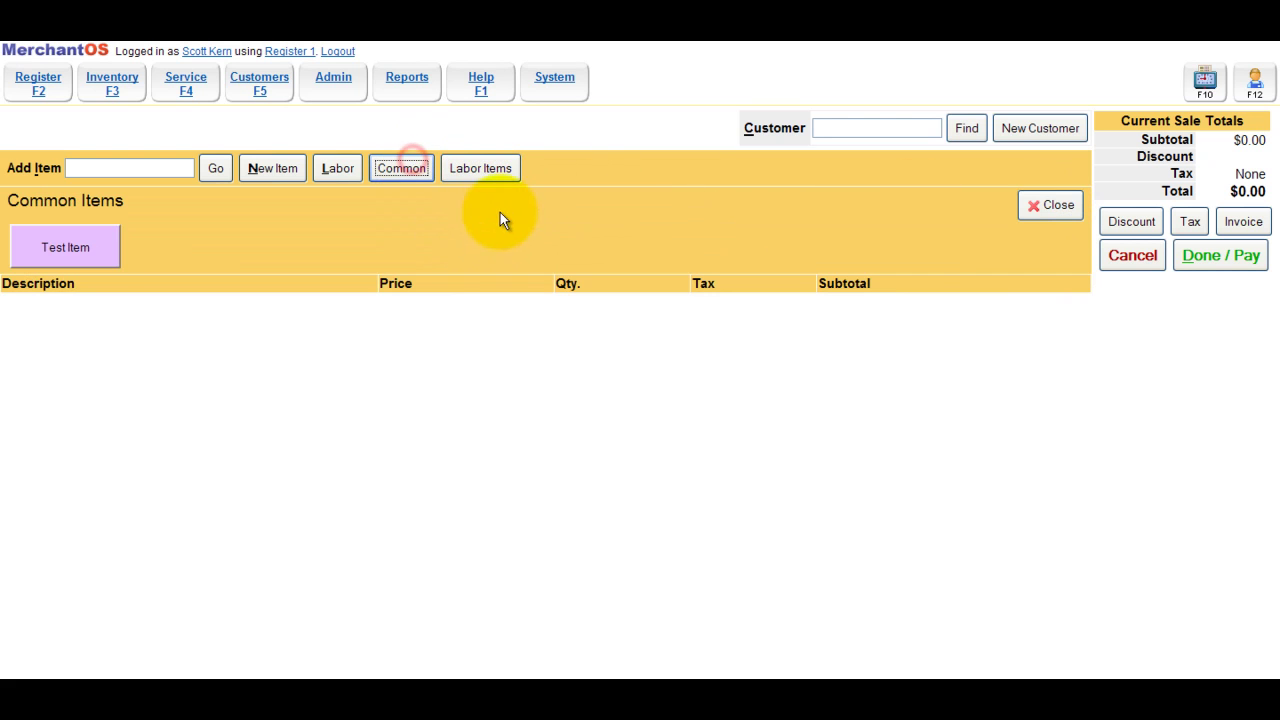
pyautogui.click(116, 240)
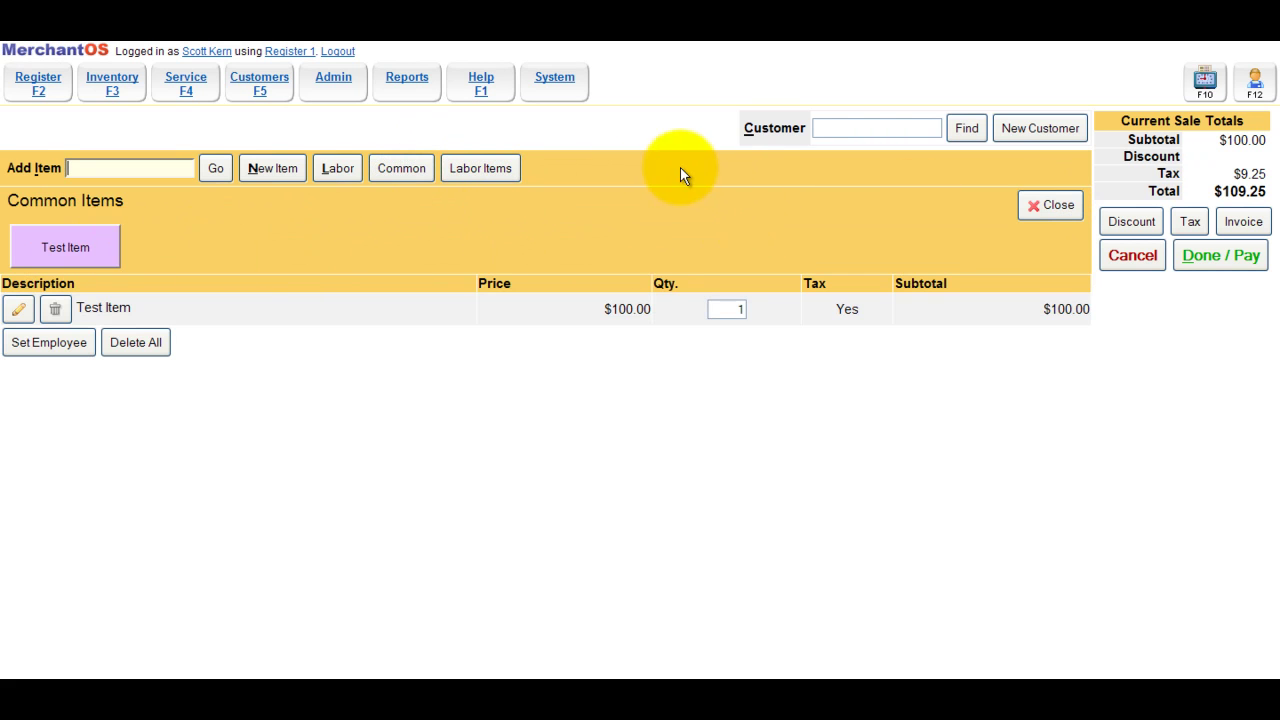
pyautogui.click(517, 168)
pyautogui.click(88, 250)
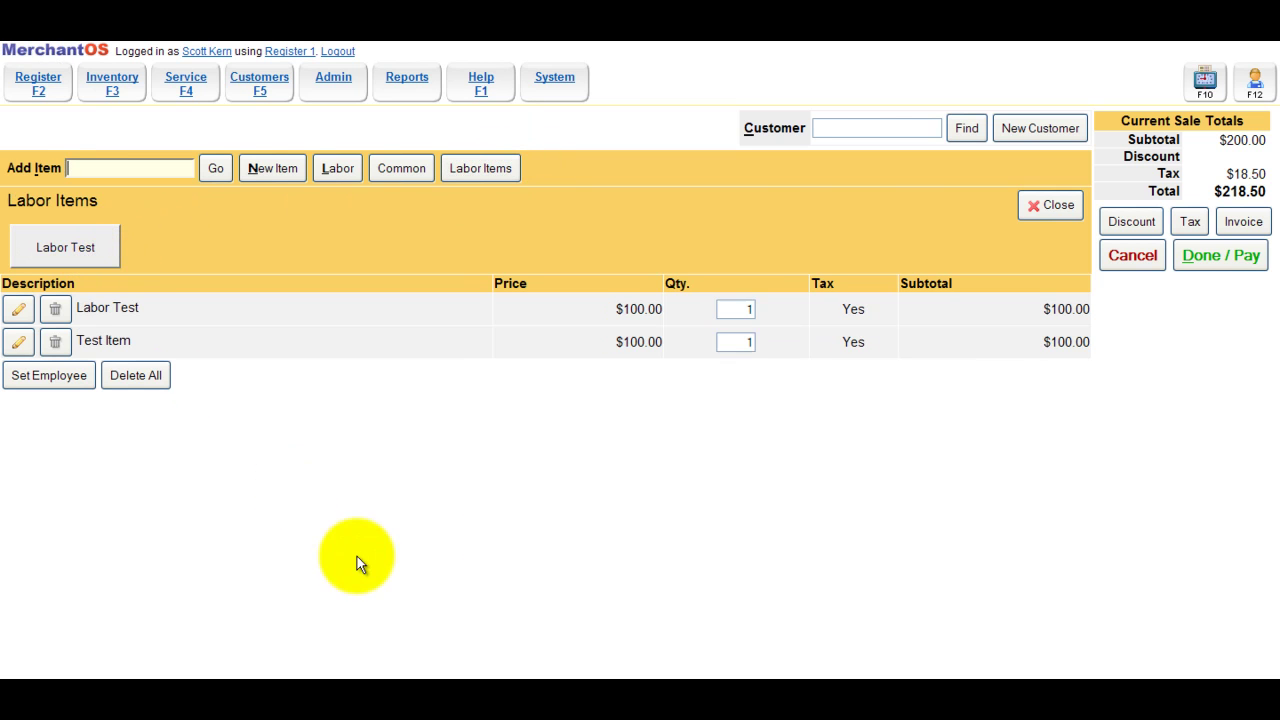
pyautogui.click(1035, 206)
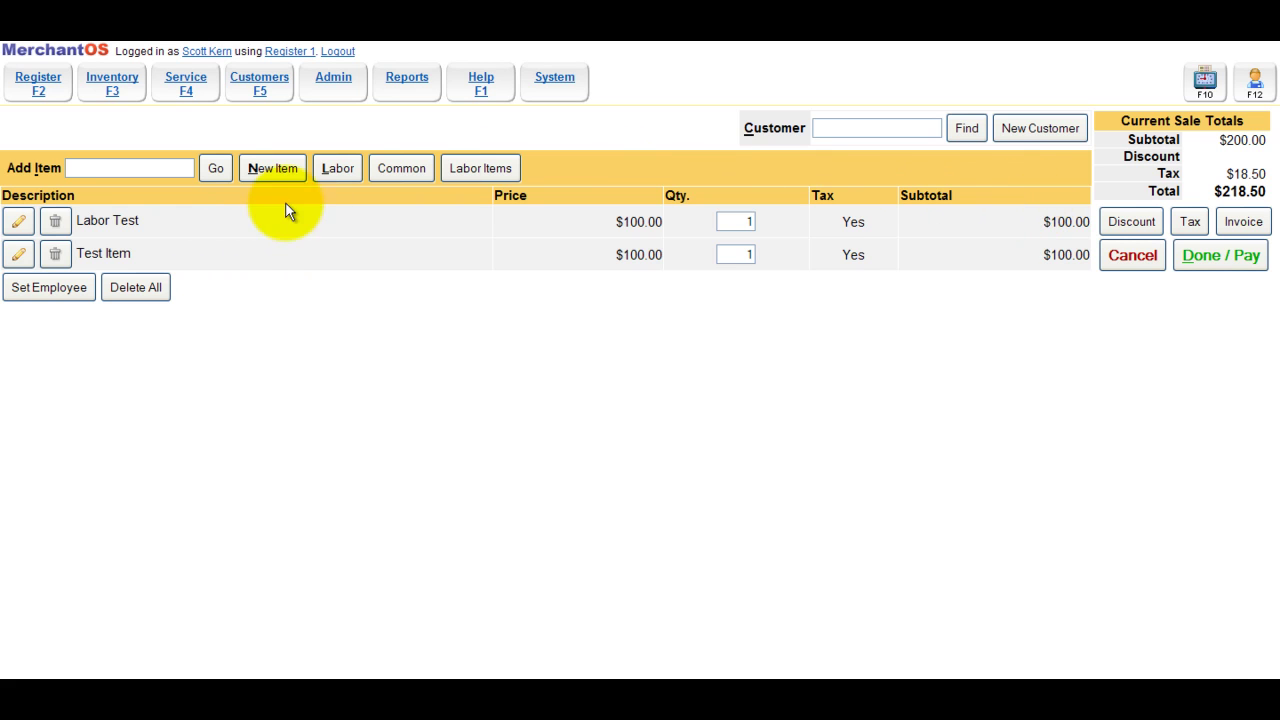
pyautogui.click(325, 85)
# Open the Register: Sale Tab menu from the Custom Menus list for editing.
pyautogui.scroll(-5, 300, 371)
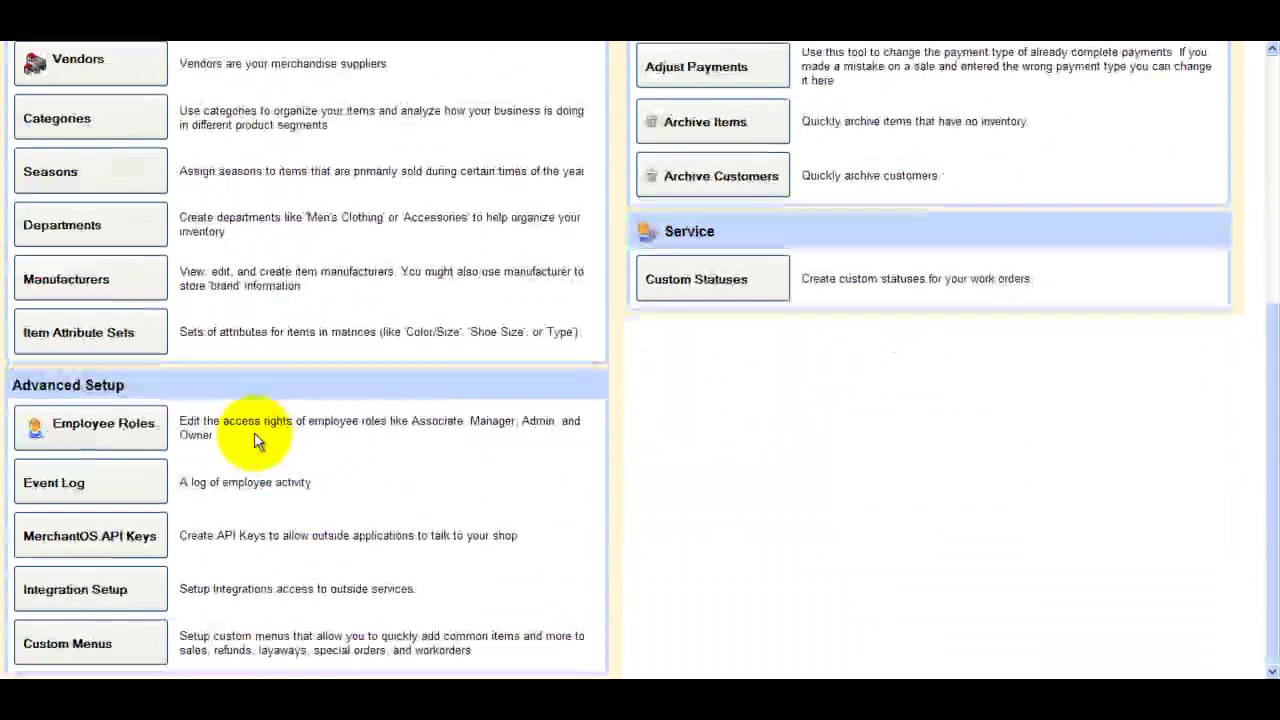
pyautogui.click(149, 632)
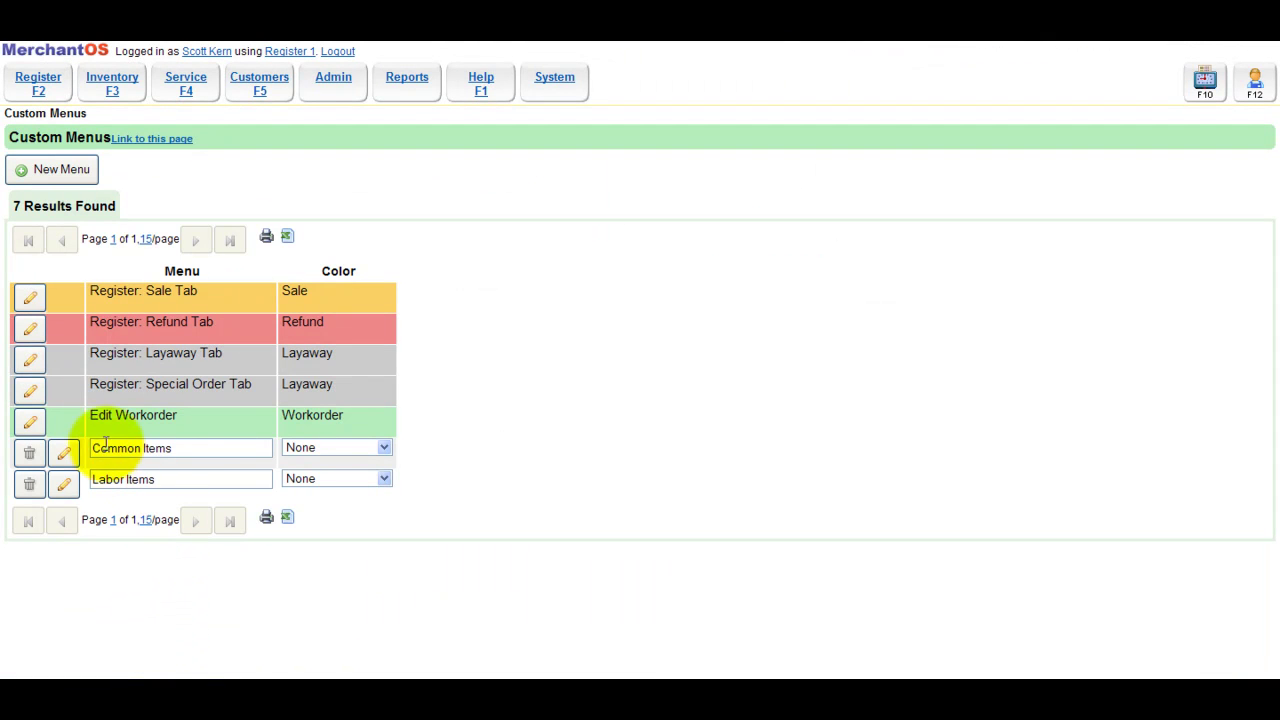
pyautogui.click(28, 298)
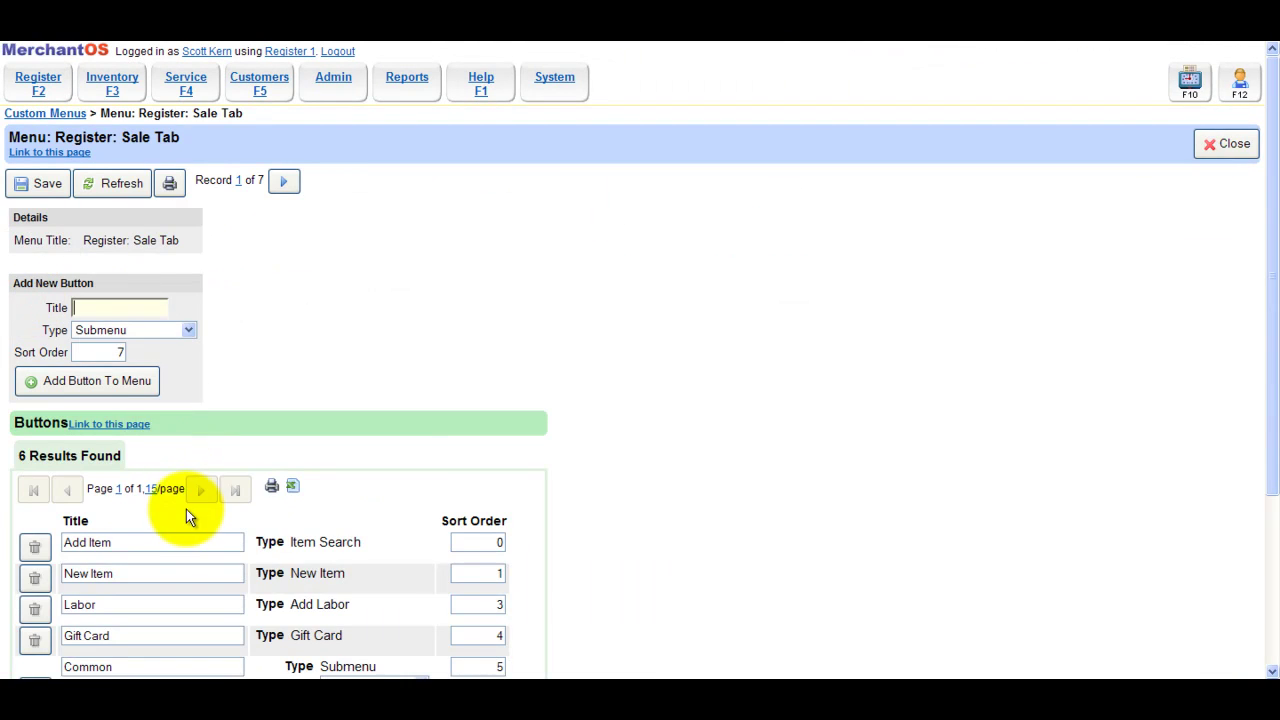
pyautogui.scroll(-5, 186, 509)
# Delete the Common and Labor Items buttons from the Sale Tab menu, confirming each deletion.
pyautogui.click(34, 455)
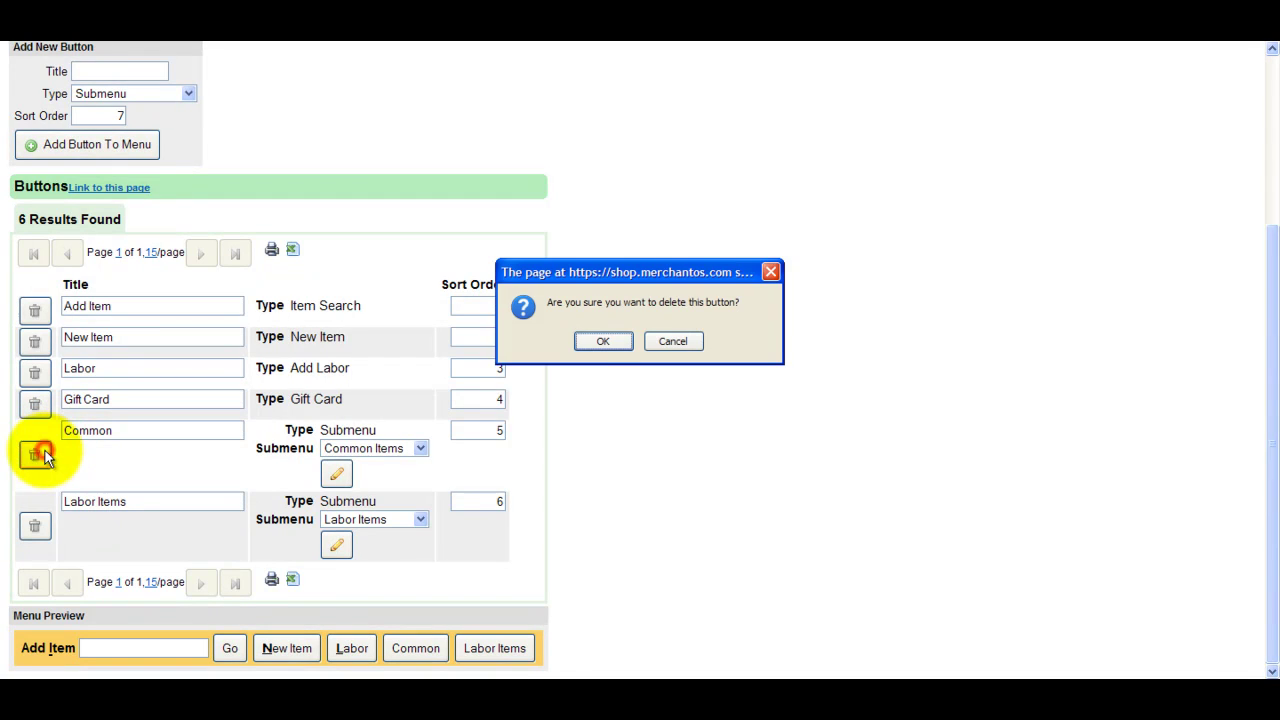
pyautogui.click(592, 339)
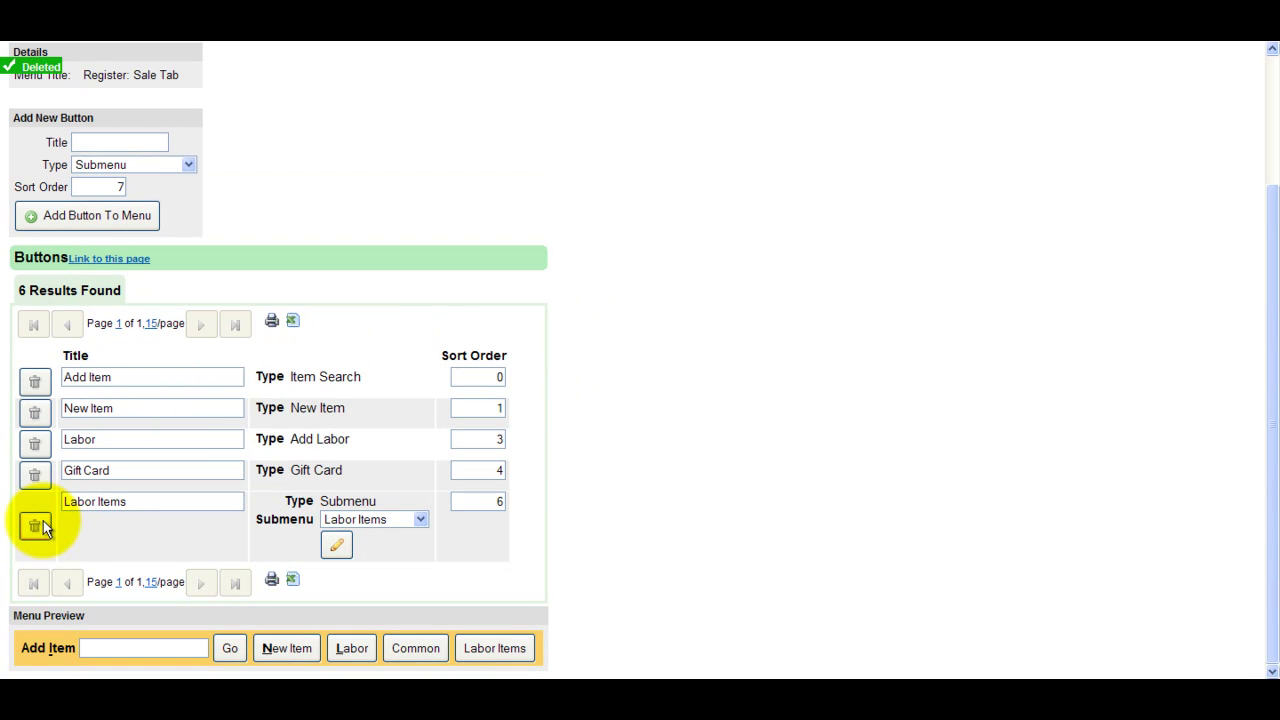
pyautogui.click(38, 524)
pyautogui.click(600, 341)
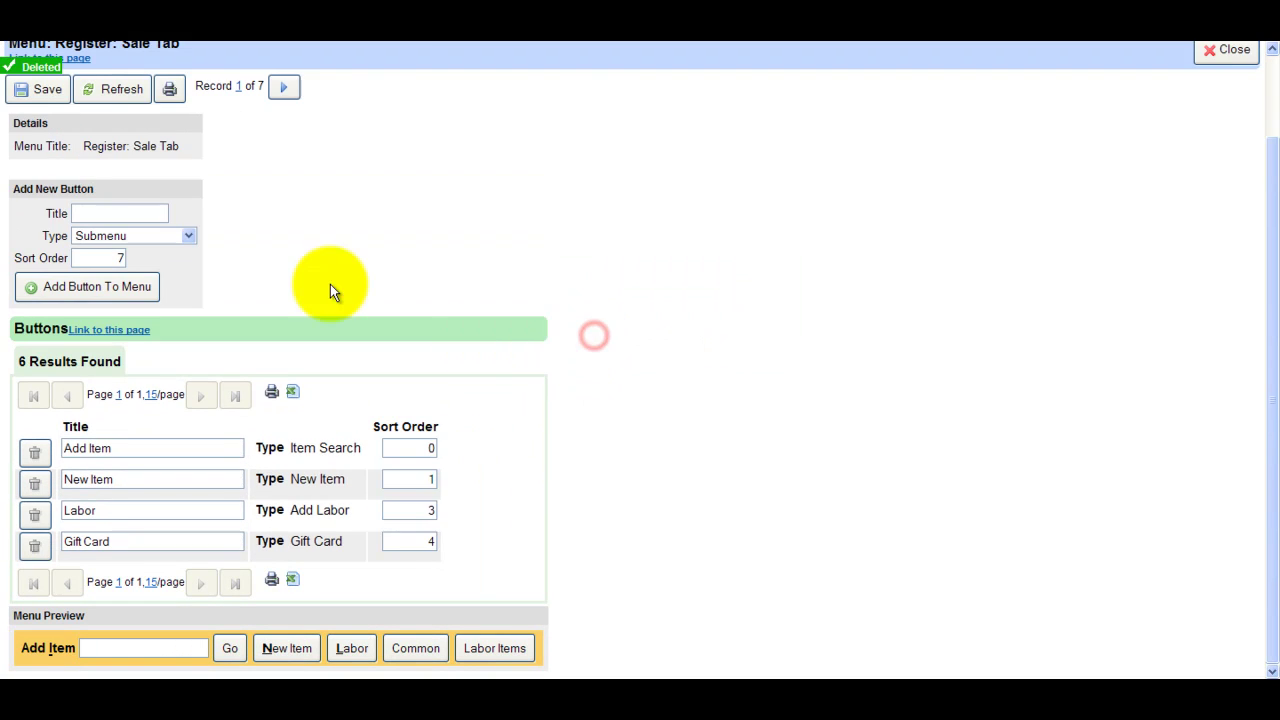
# Add a button titled 'Misc.' of type Add Misc. to the Sale Tab menu.
pyautogui.click(186, 237)
pyautogui.click(152, 323)
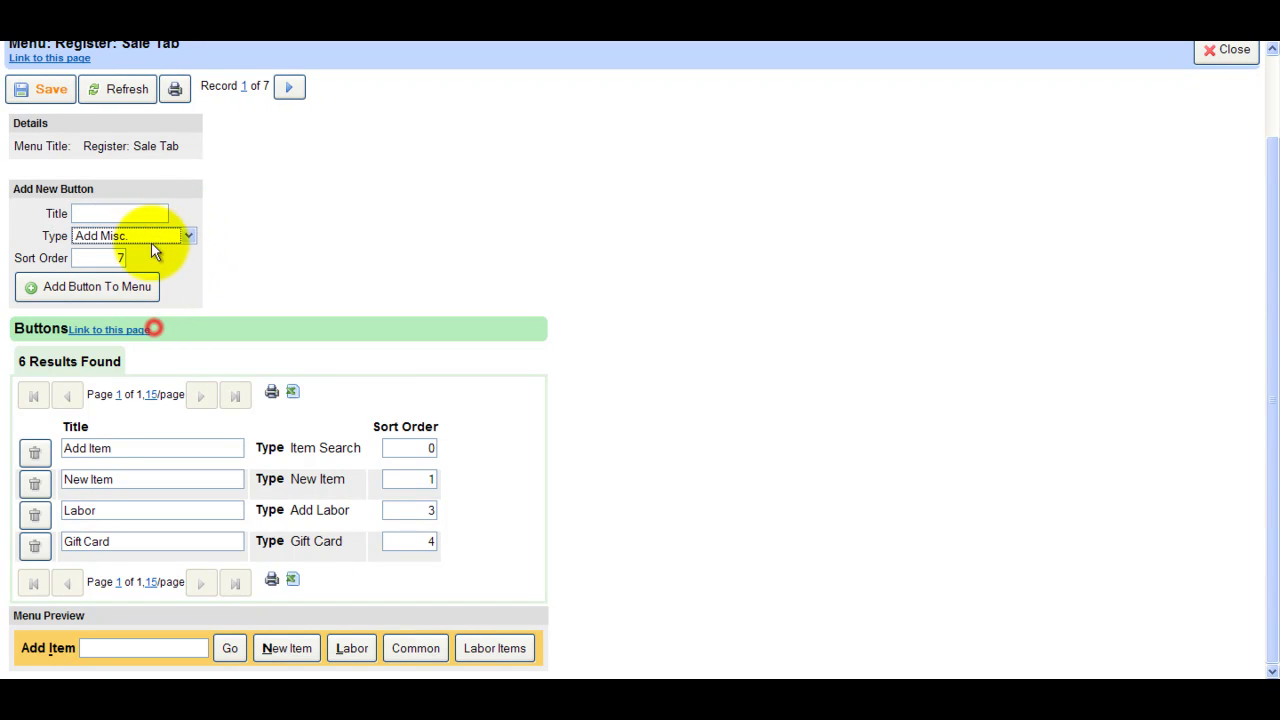
pyautogui.click(149, 213)
pyautogui.write('Mis')
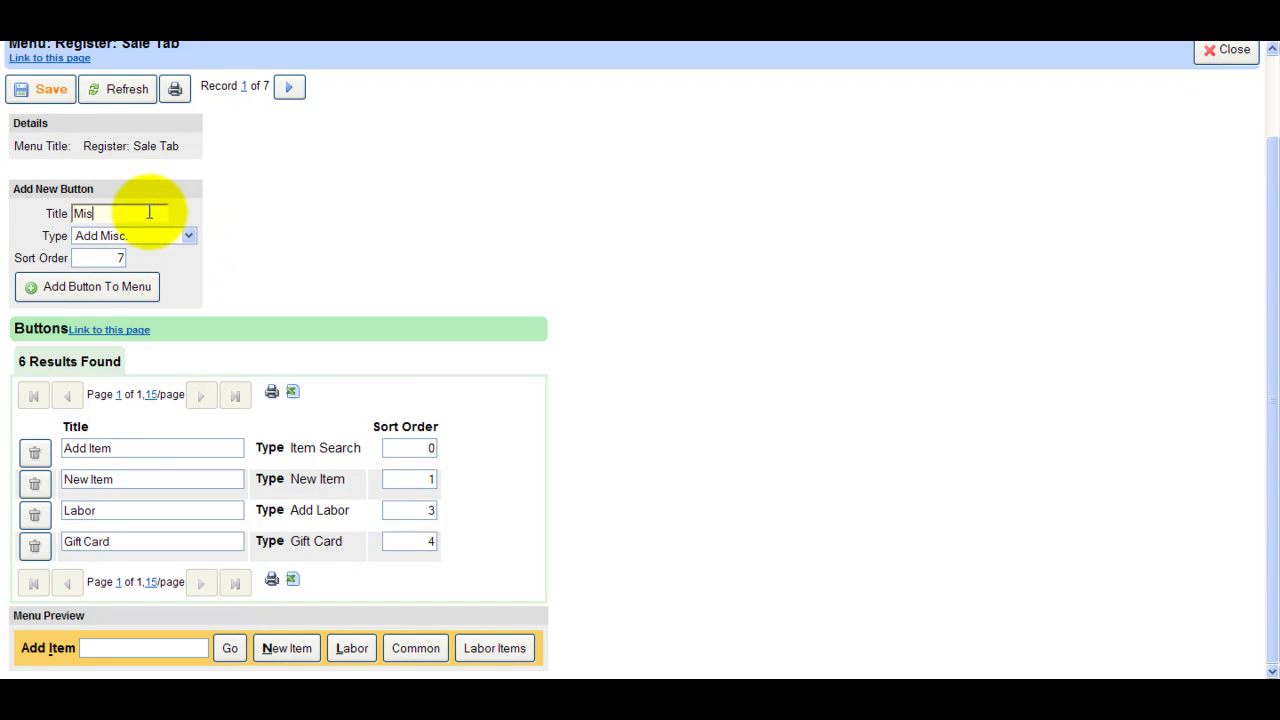
pyautogui.write('c.')
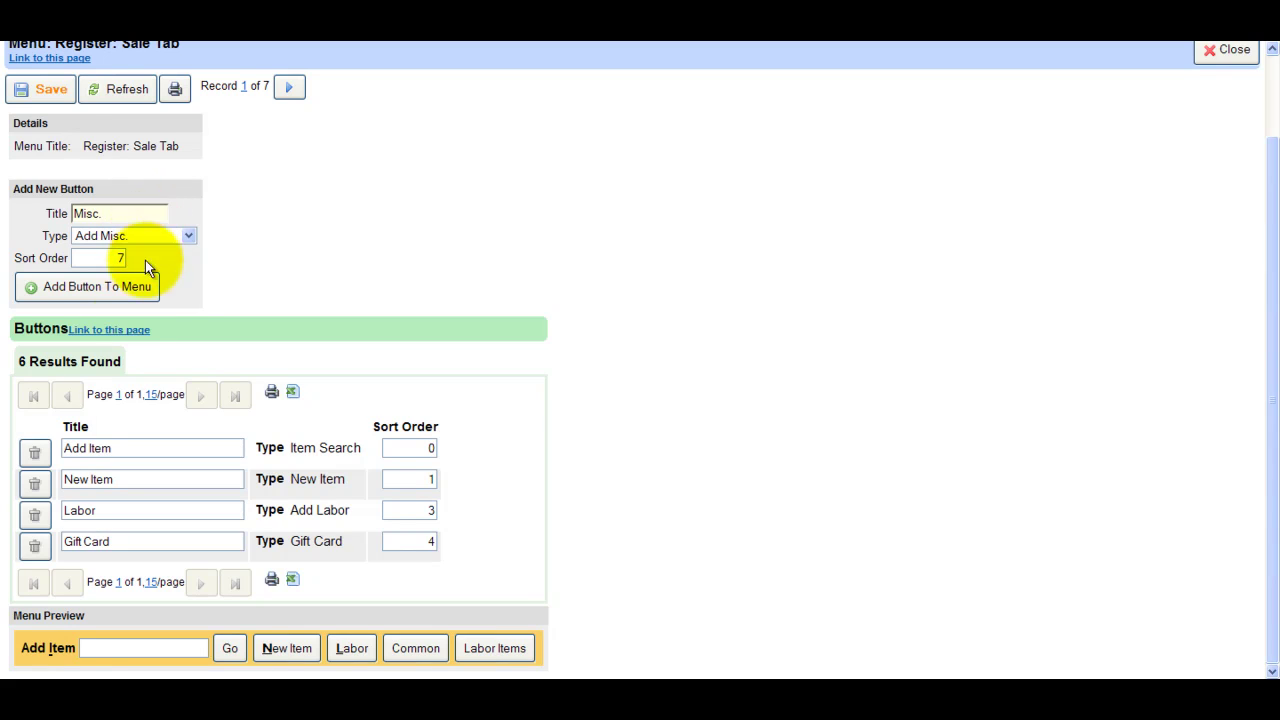
pyautogui.click(90, 289)
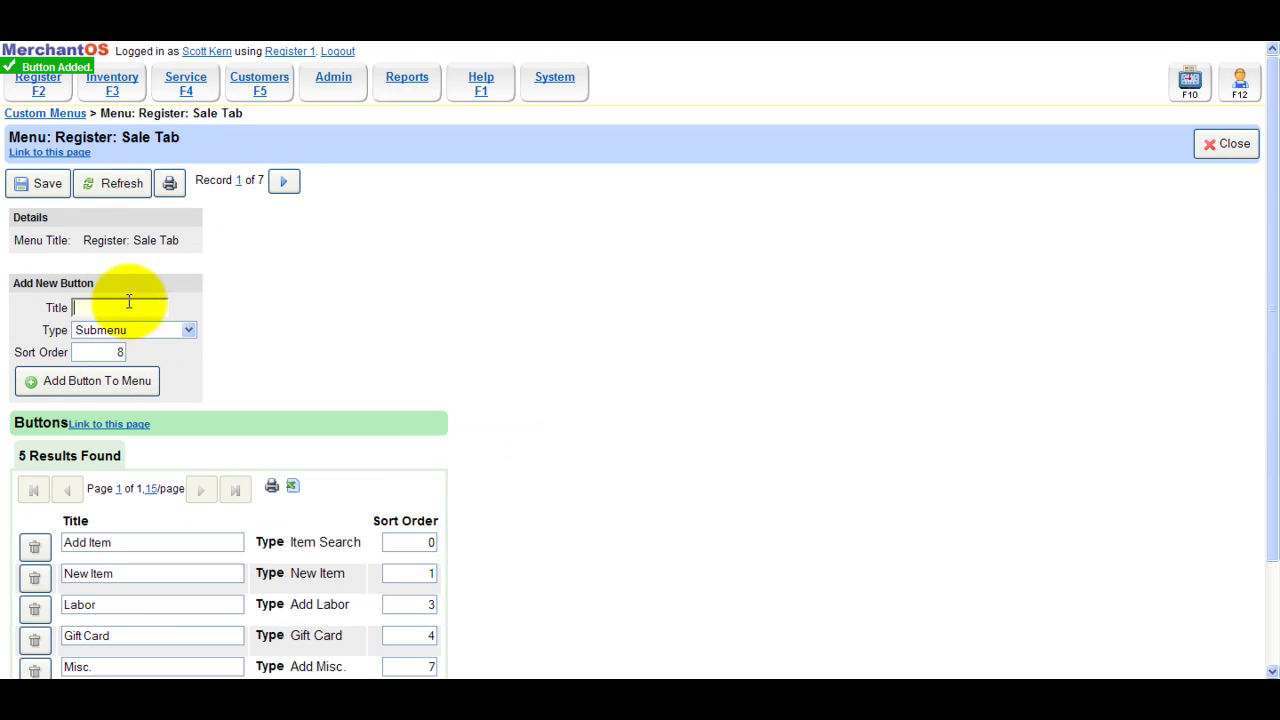
pyautogui.scroll(-3, 460, 509)
pyautogui.scroll(3, 461, 515)
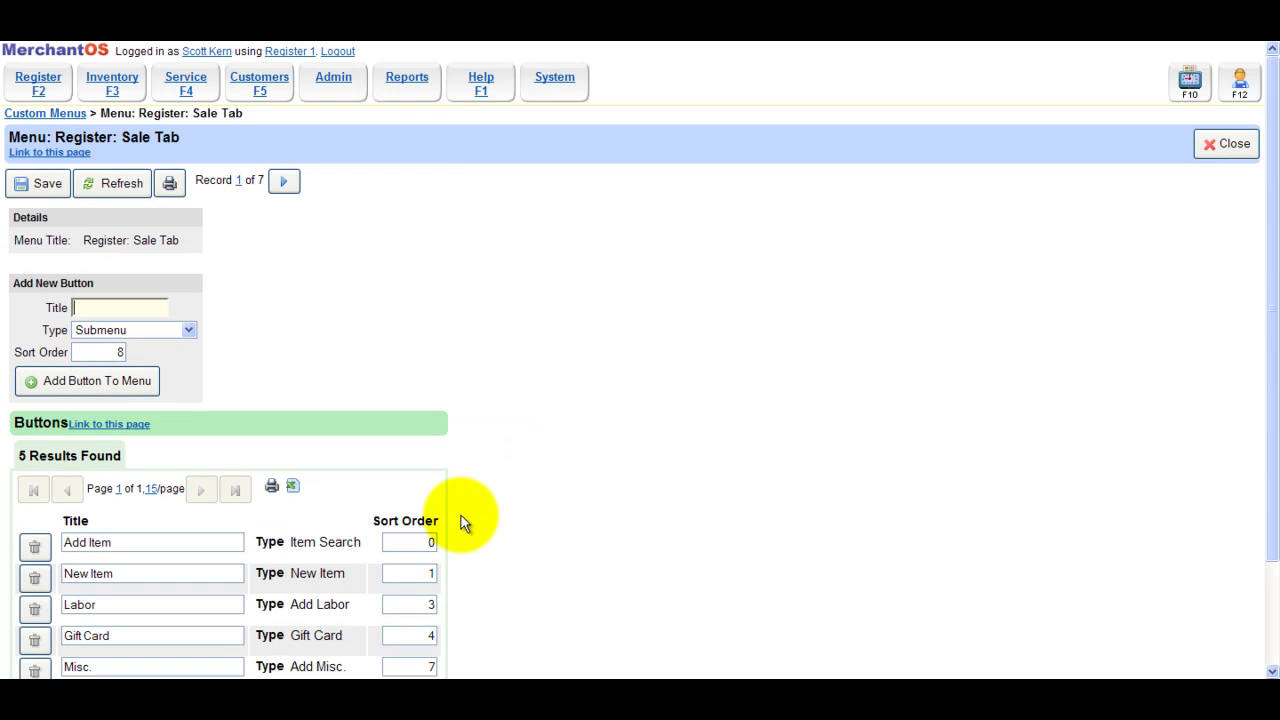